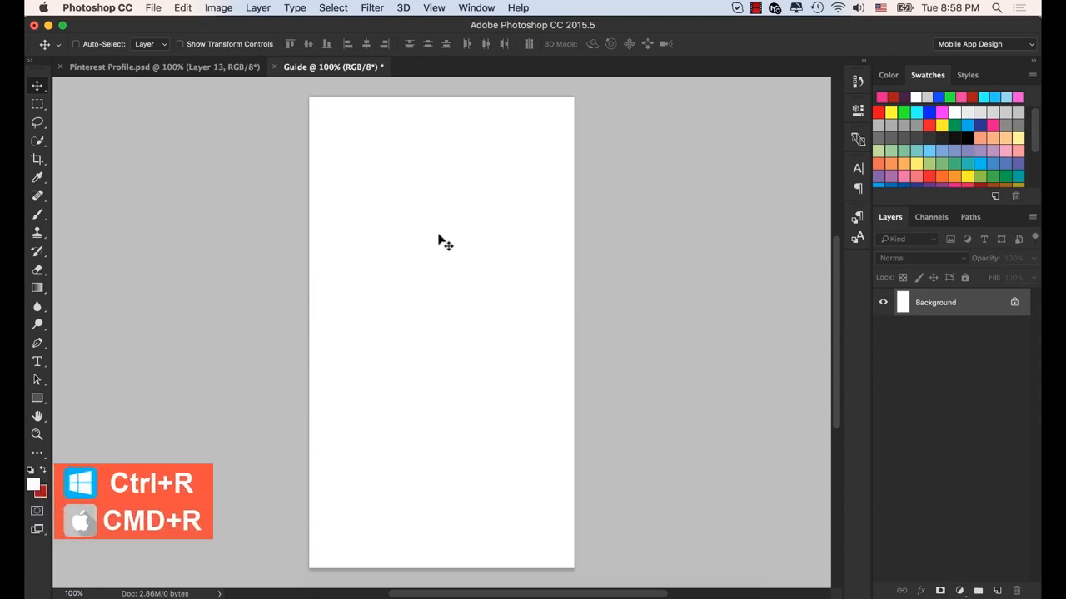
- Turn on the rulers along the edges of the Guide document
key(super+r)
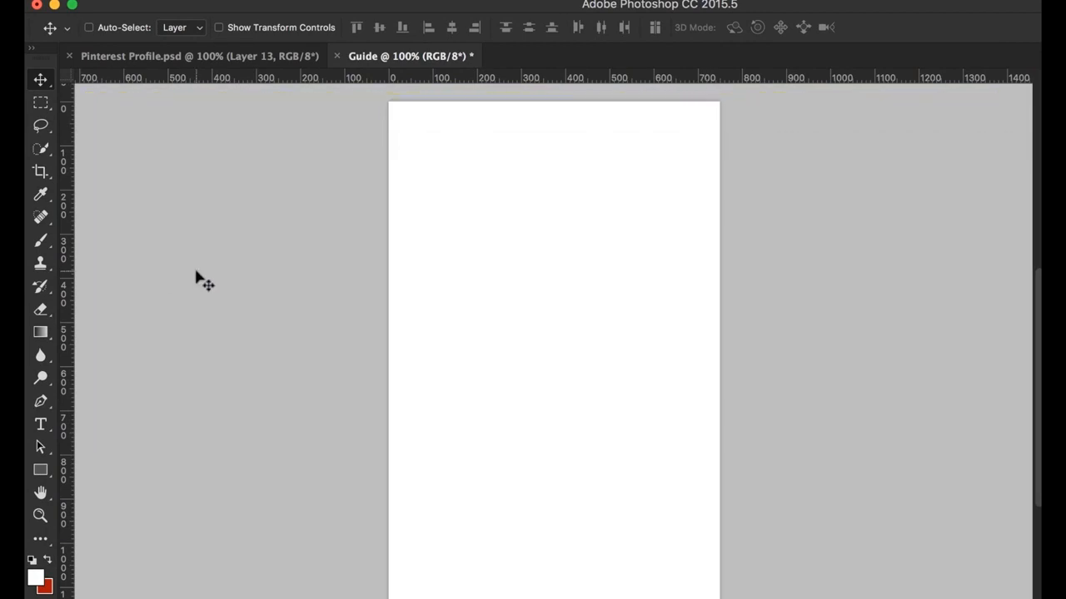
key(super+r)
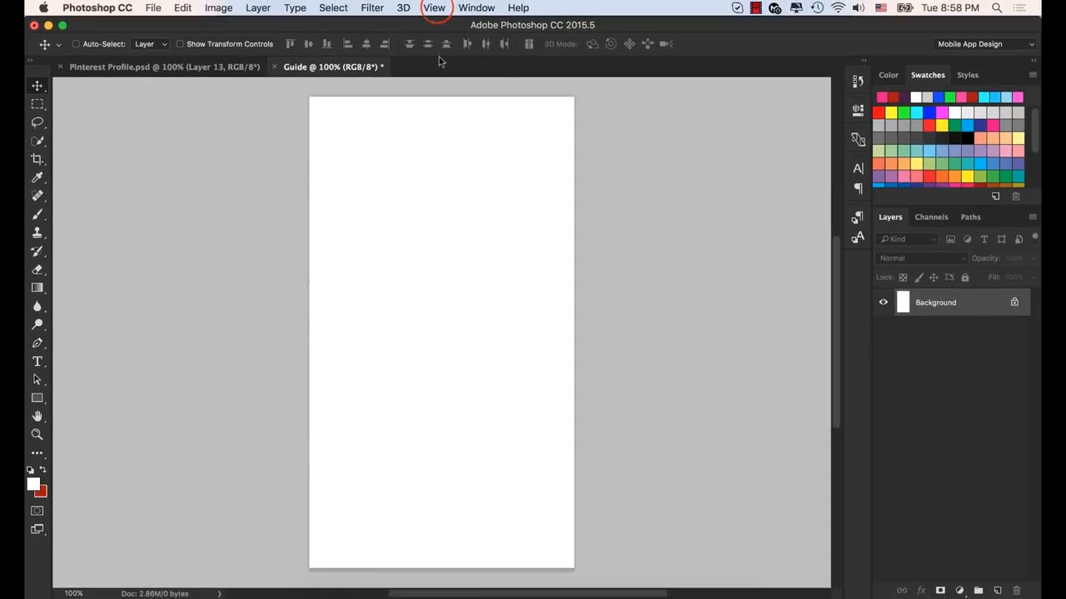
click(434, 7)
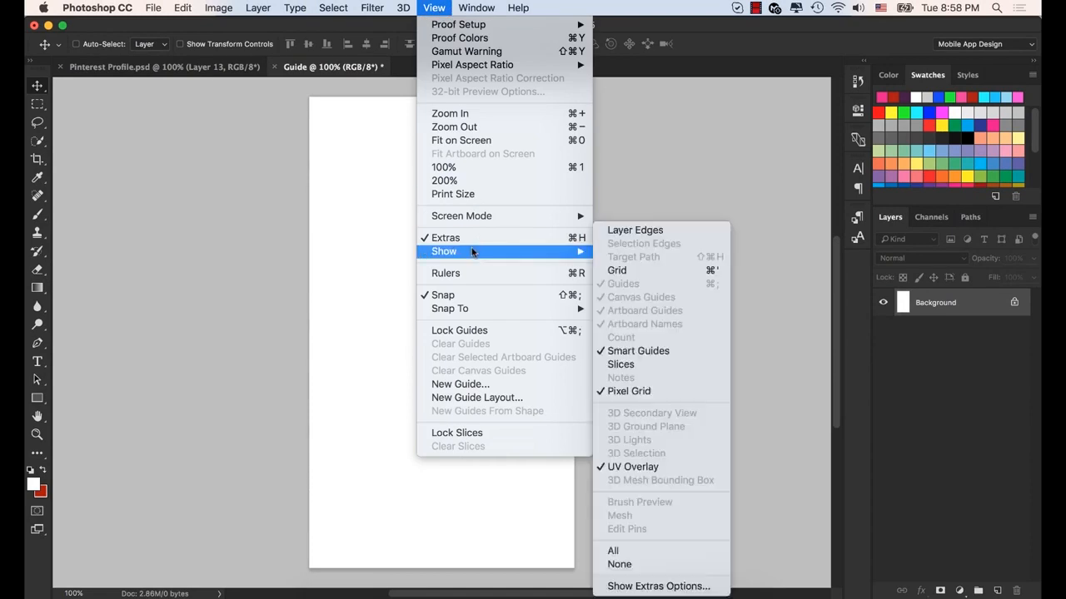
click(464, 274)
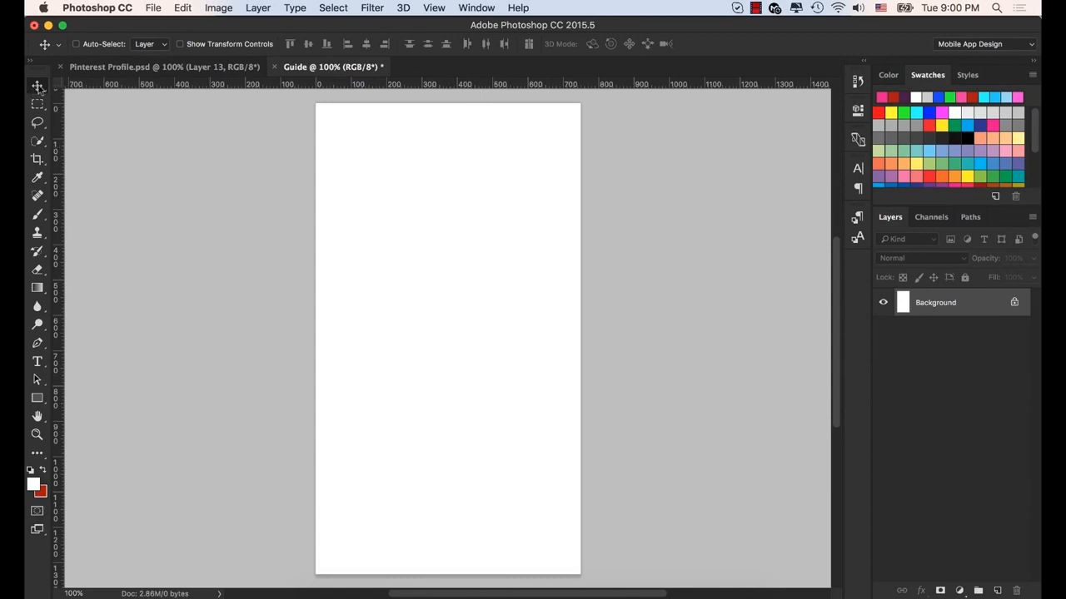
- Place a vertical guide at the canvas's horizontal center and a horizontal guide at its vertical middle, about 665 px down
drag(458, 83, 471, 178)
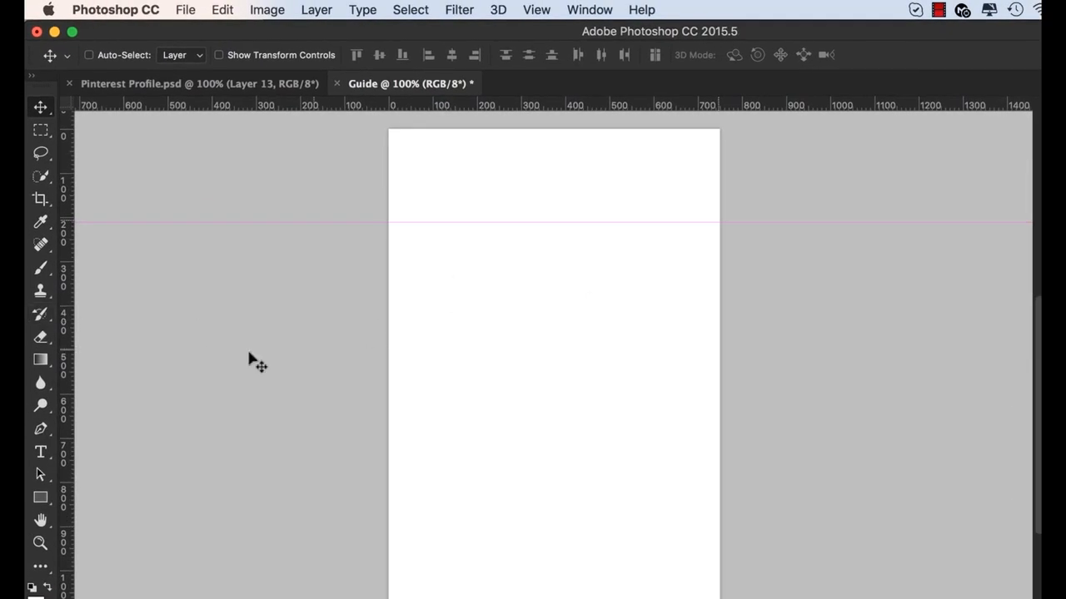
drag(67, 327, 556, 344)
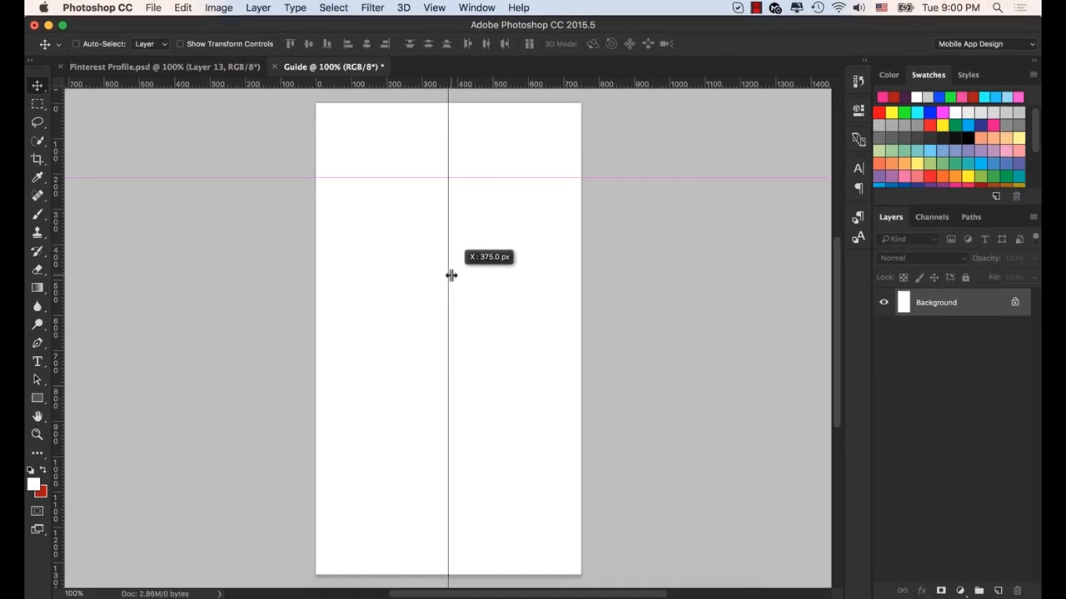
mouse_move(450, 275)
mouse_down()
mouse_move(414, 274)
mouse_move(447, 274)
mouse_up()
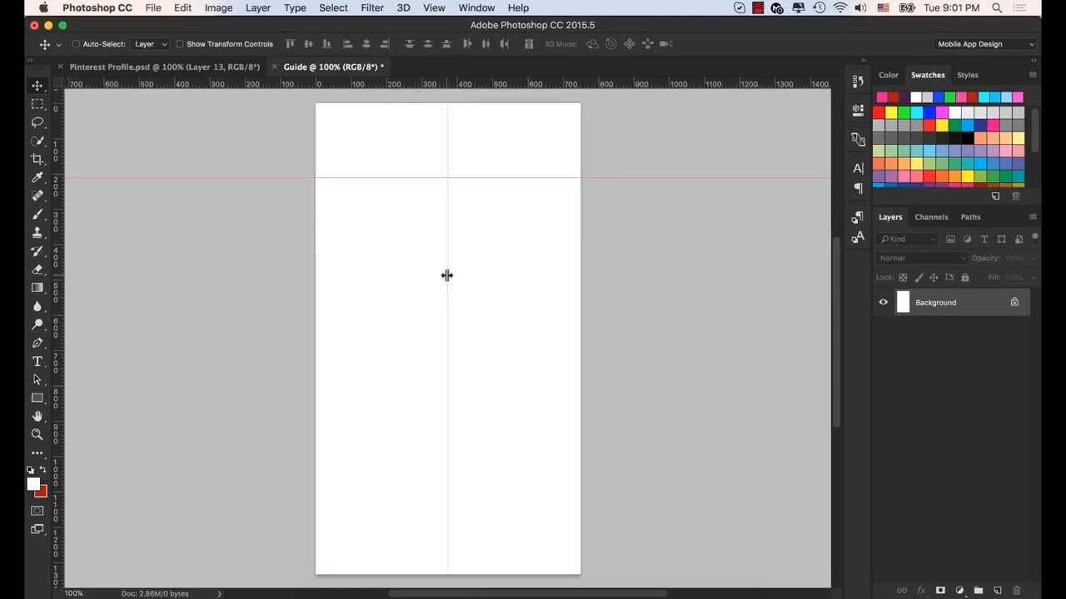
click(489, 176)
drag(489, 177, 500, 336)
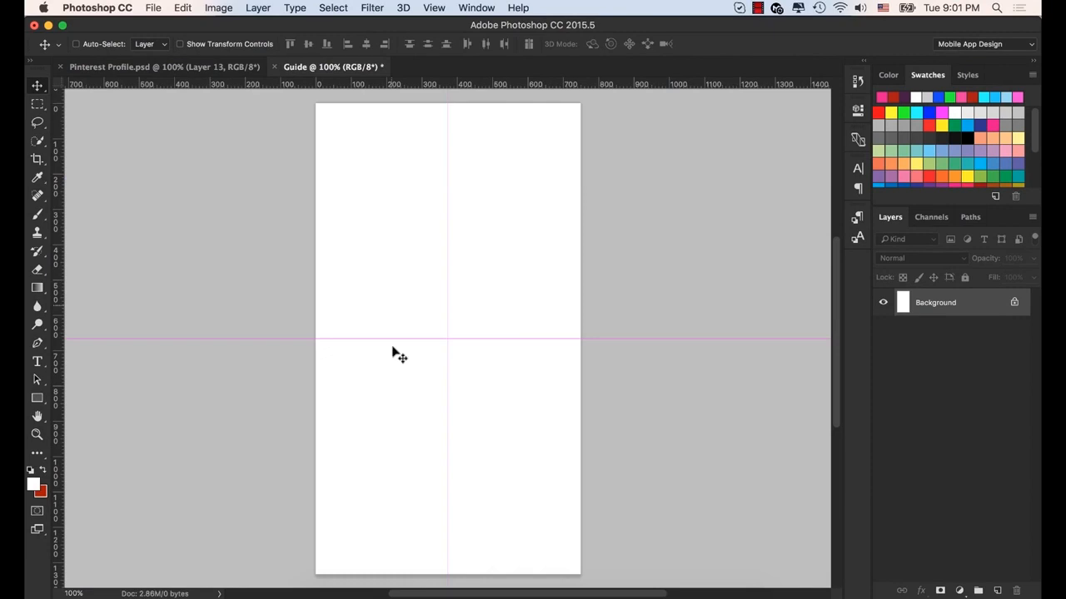
- Review the color and line style settings for guides in the Guides, Grid & Slices preferences
click(131, 9)
mouse_move(117, 57)
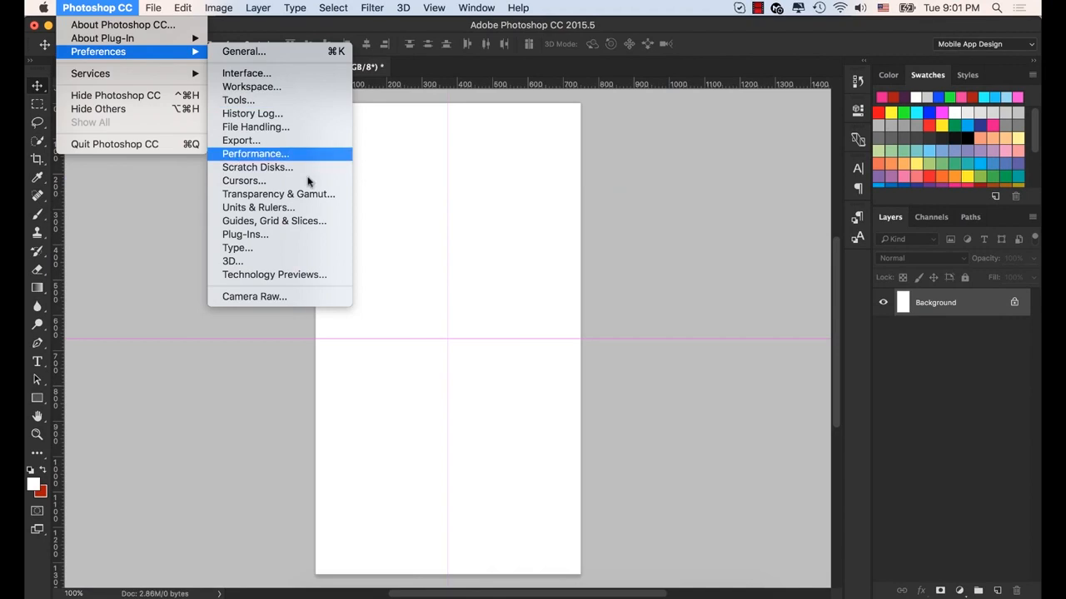
click(265, 222)
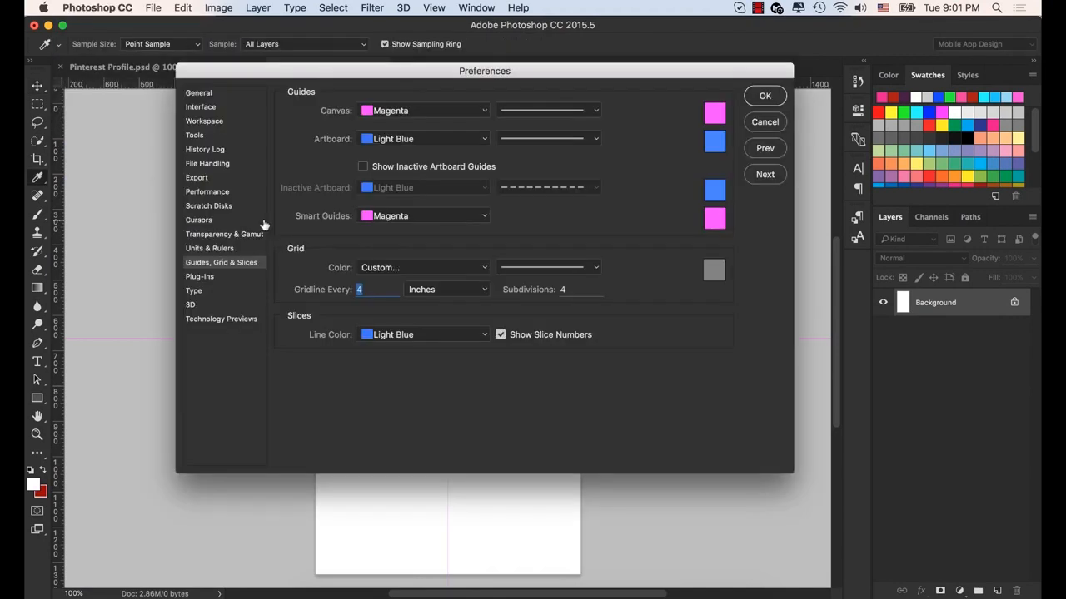
drag(310, 72, 548, 69)
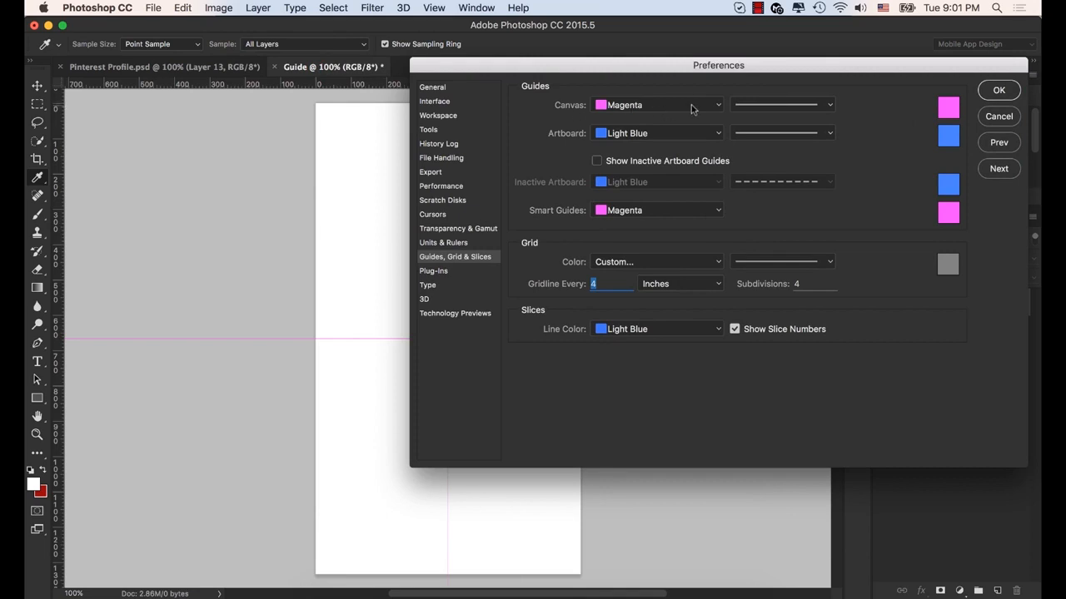
click(997, 90)
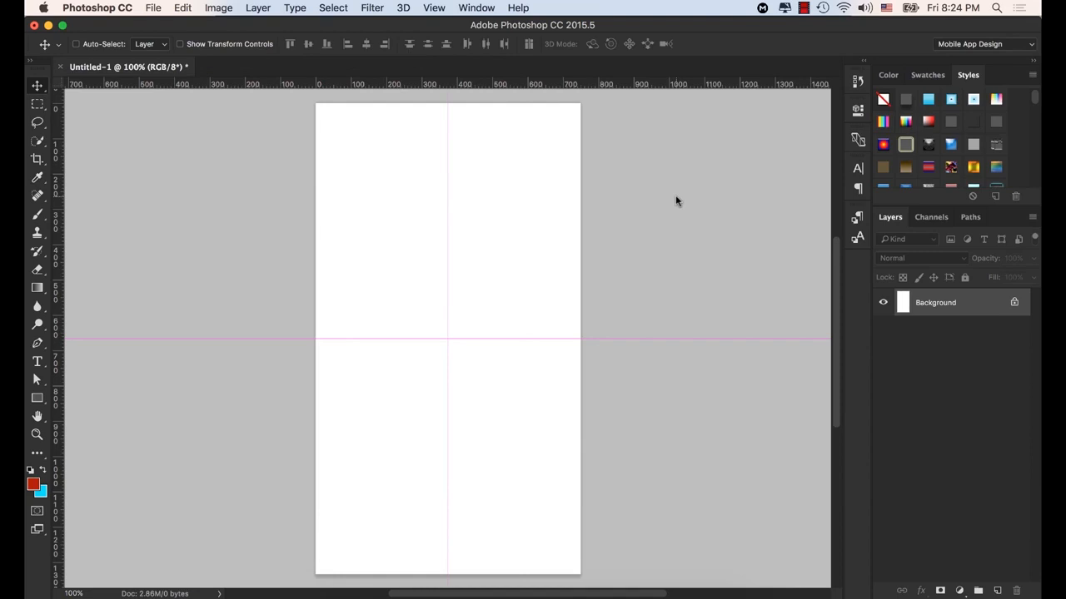
- Check that snapping is enabled and which elements, such as guides, layers and document bounds, it applies to
click(448, 181)
drag(448, 181, 447, 180)
click(434, 8)
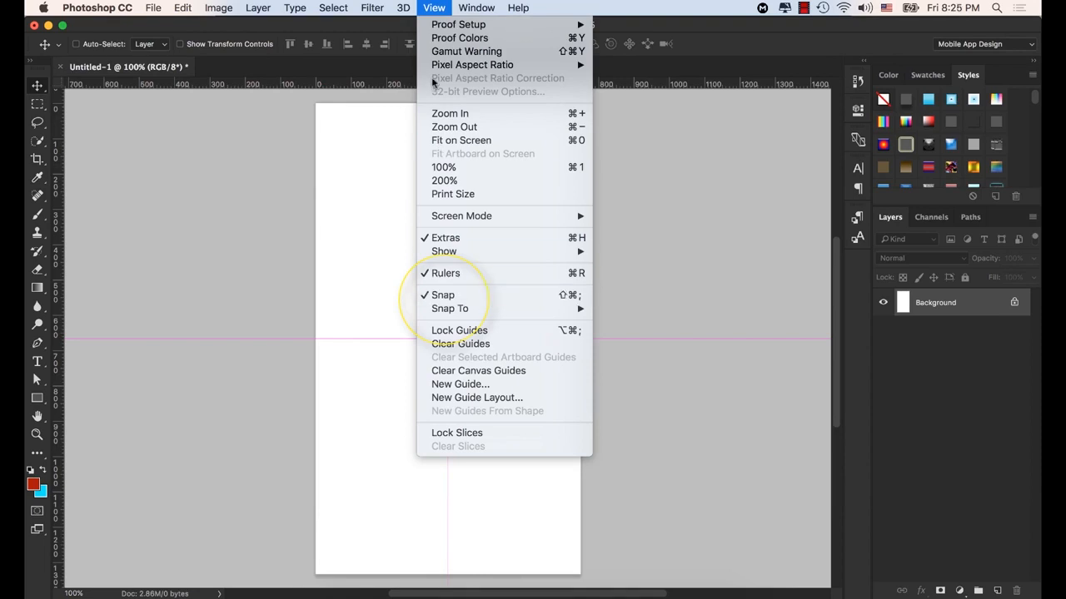
mouse_move(486, 310)
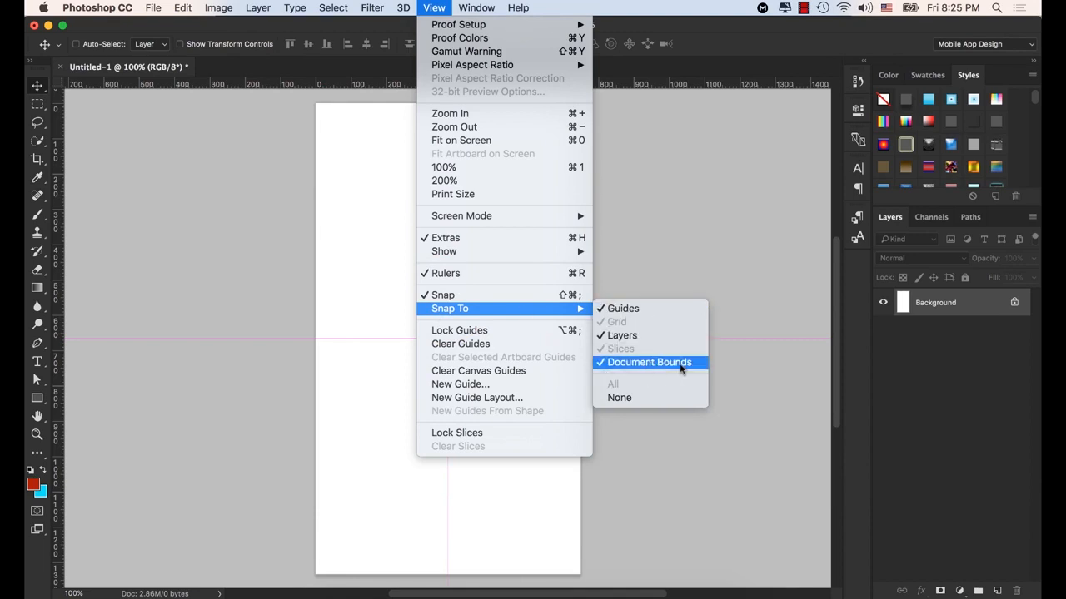
click(434, 9)
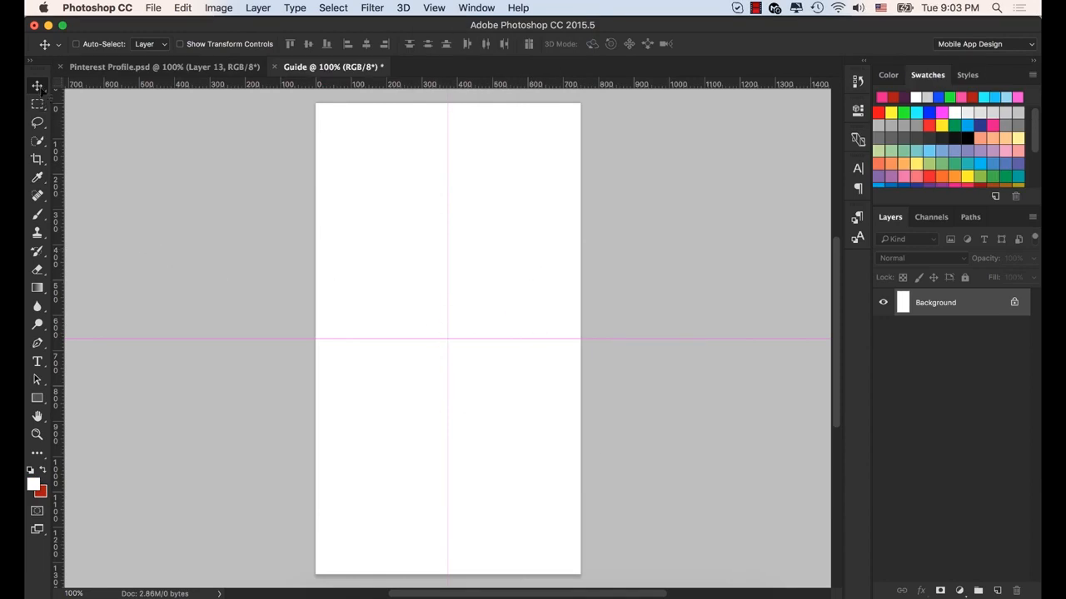
- Remove the horizontal and vertical guides from the canvas
click(511, 338)
drag(511, 338, 578, 46)
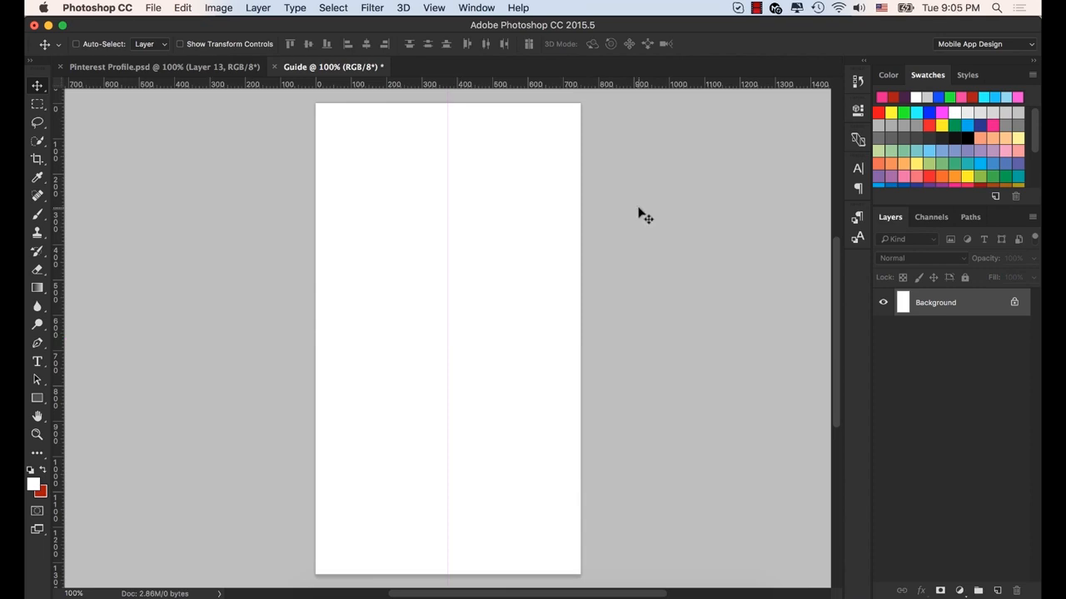
click(447, 270)
drag(448, 270, 59, 268)
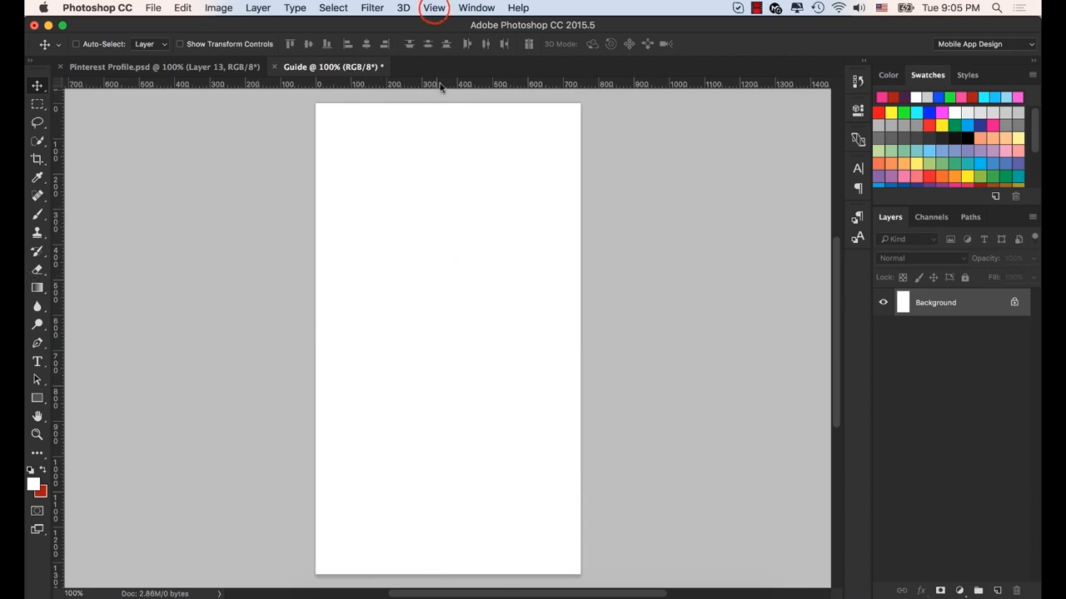
- Start a new guide layout with margins of 20 px at top and bottom and 30 px at left and right
click(434, 9)
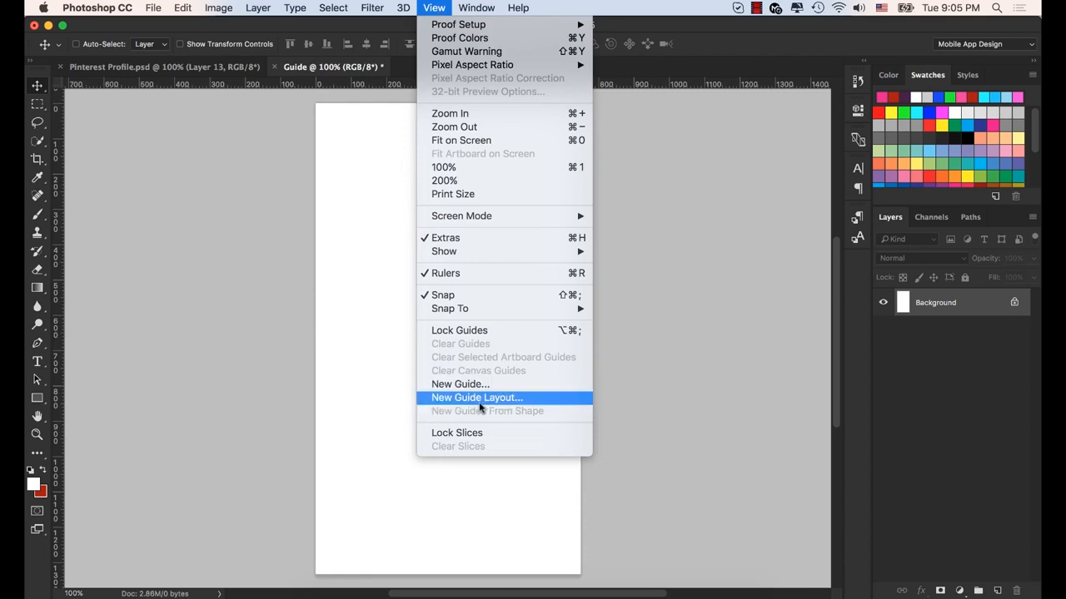
click(508, 399)
drag(608, 105, 689, 184)
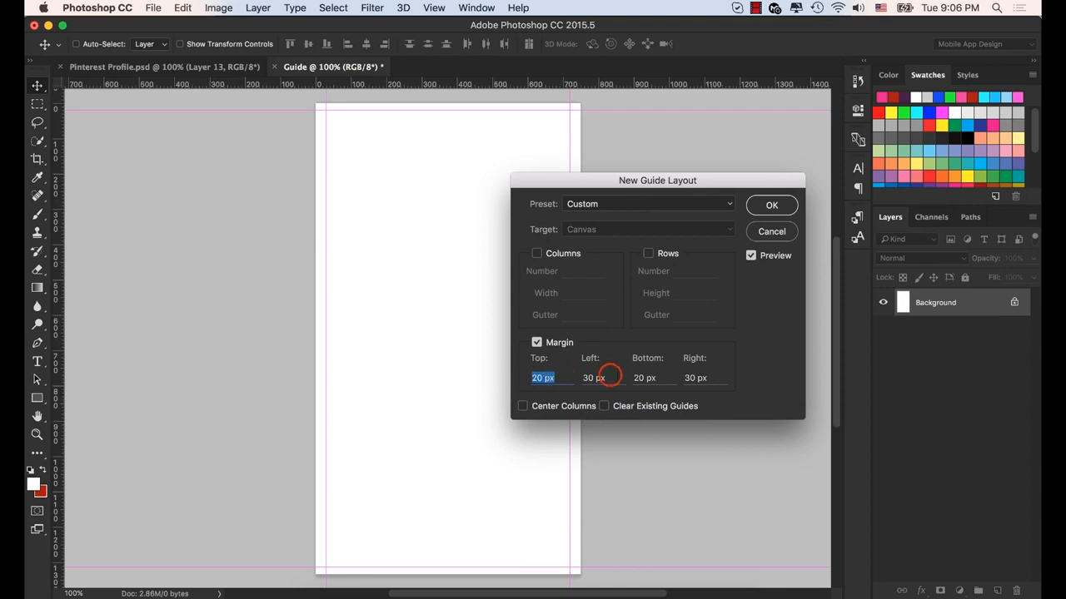
click(606, 376)
click(658, 378)
drag(666, 180, 470, 225)
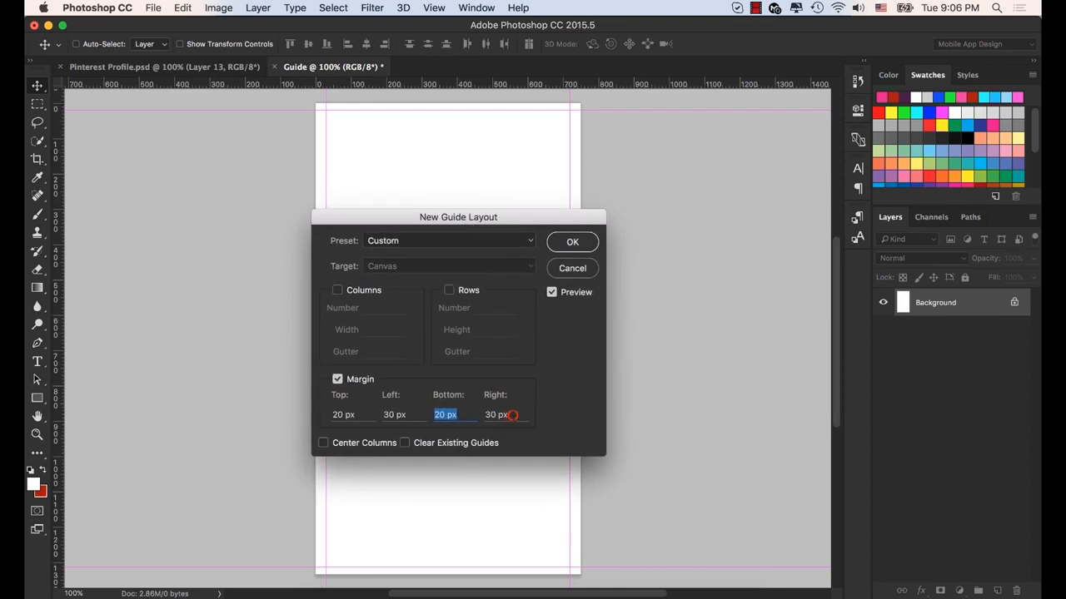
click(505, 414)
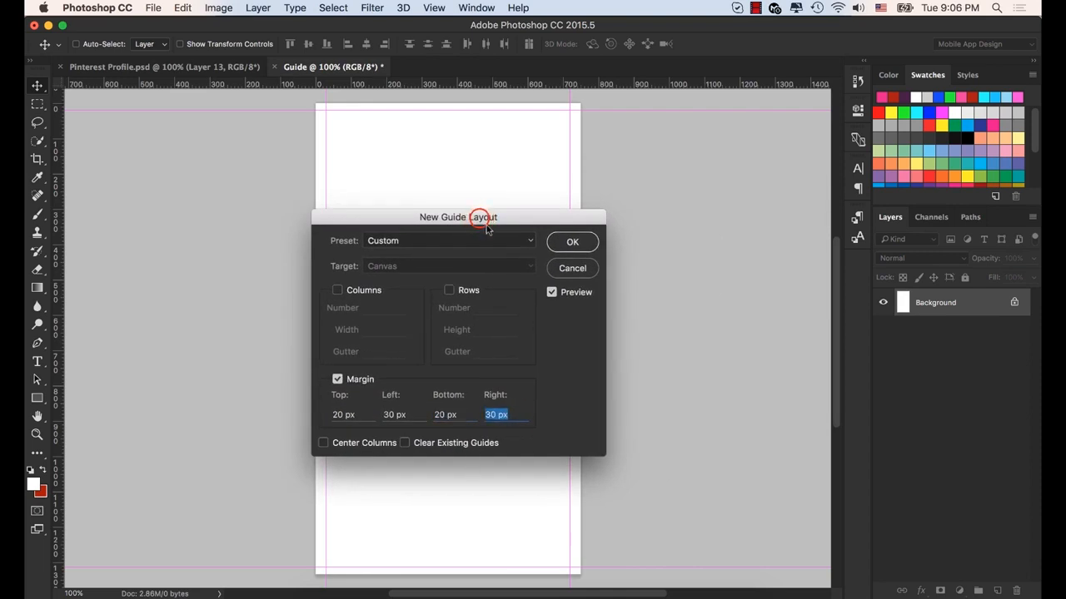
drag(480, 213, 617, 180)
click(476, 344)
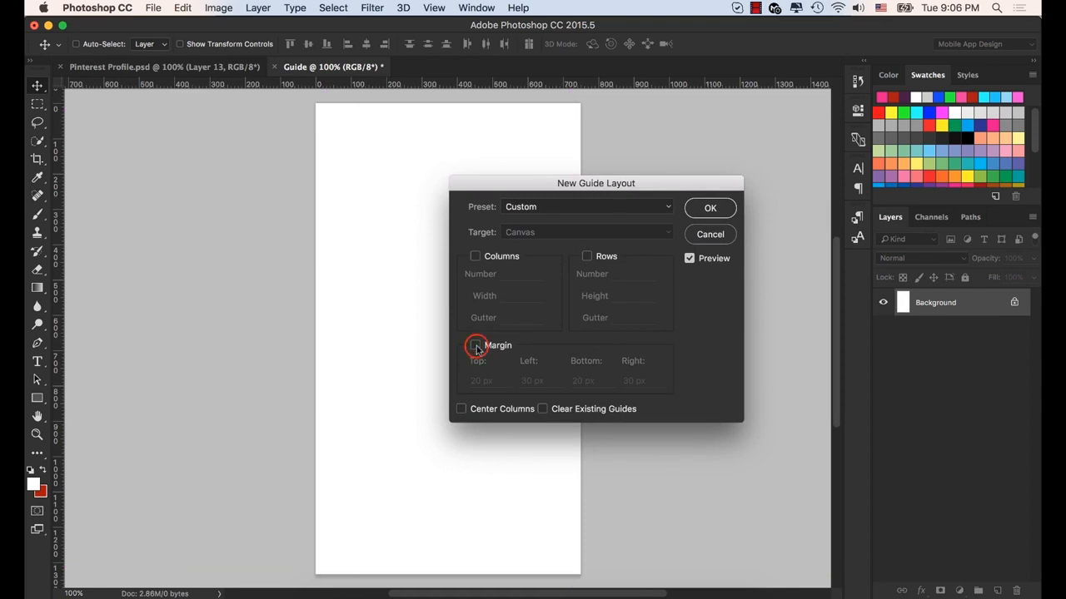
click(474, 344)
- Enable columns in the guide layout, with 4 columns and a 0 px gutter
click(475, 257)
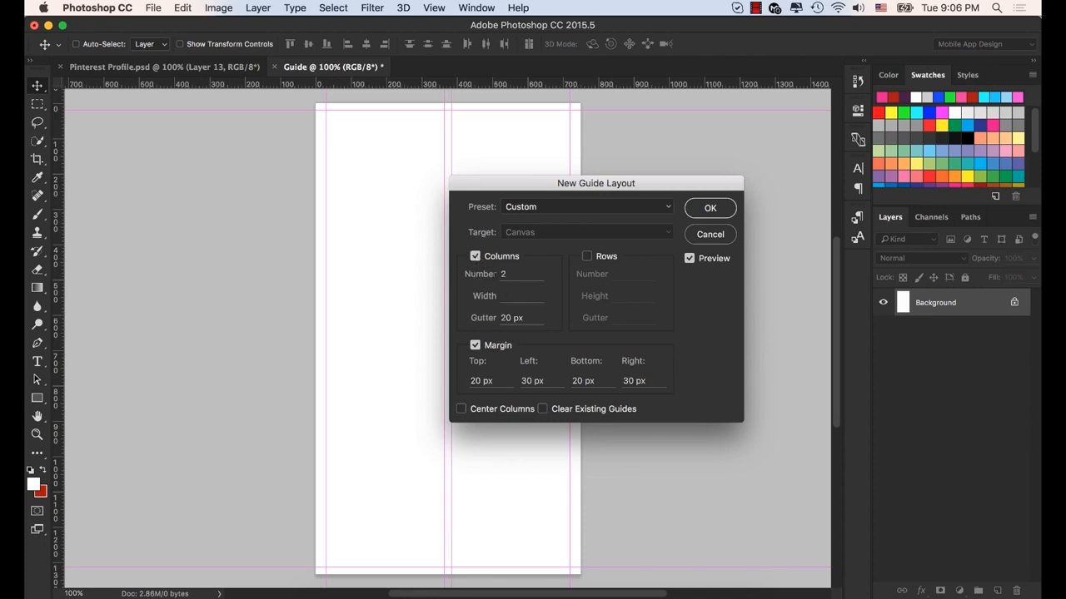
drag(511, 180, 567, 188)
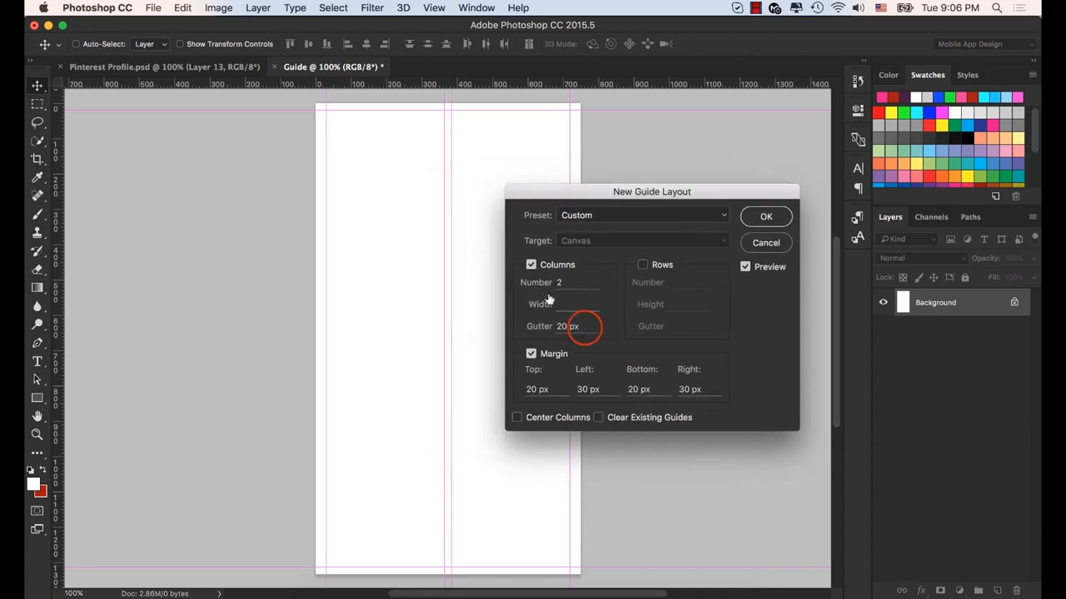
drag(584, 328, 502, 327)
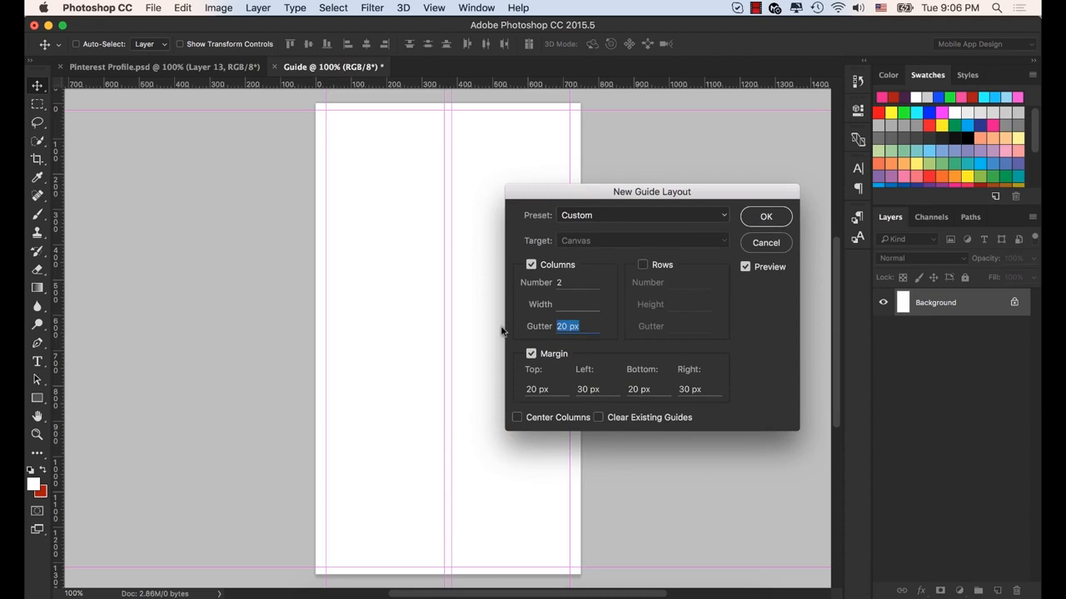
text(0)
key(Tab)
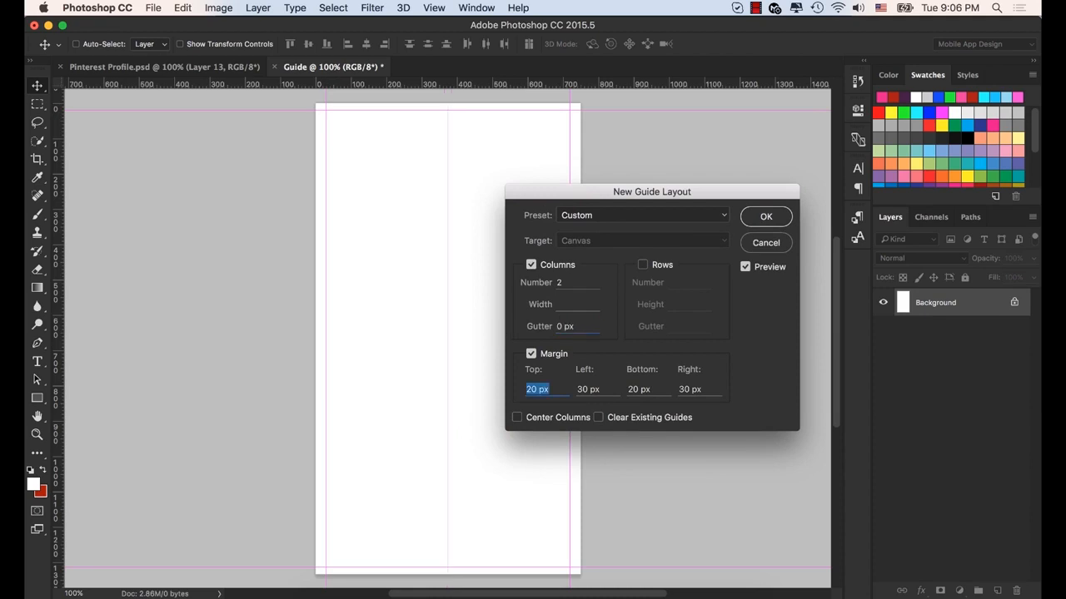
drag(575, 281, 492, 285)
text(4)
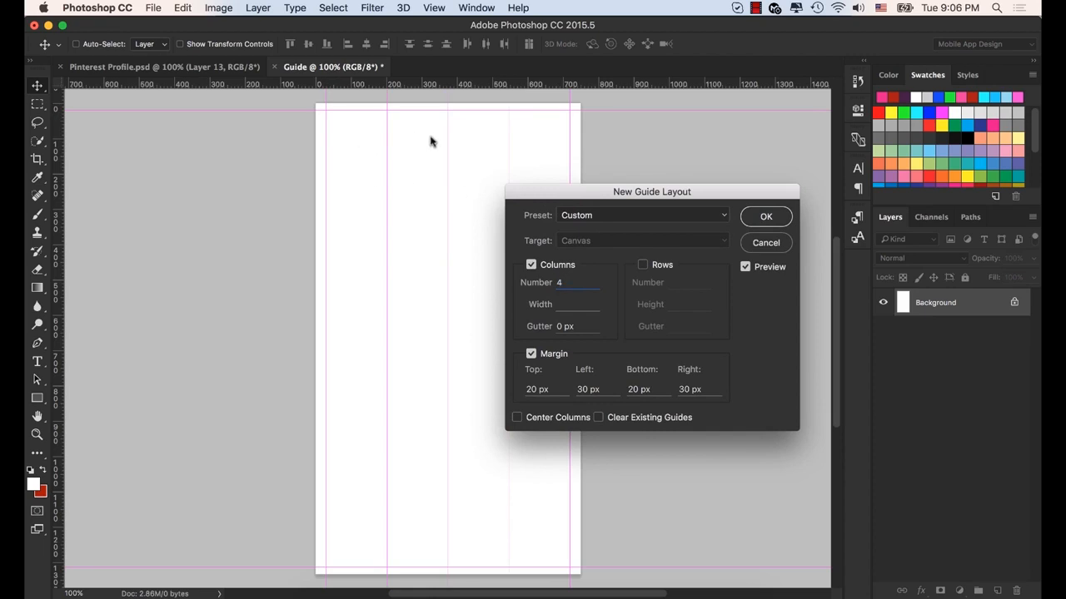
- Enable rows in the guide layout, with 5 rows and a 0 px gutter
click(642, 265)
click(696, 326)
drag(698, 326, 492, 320)
text(0)
key(Tab)
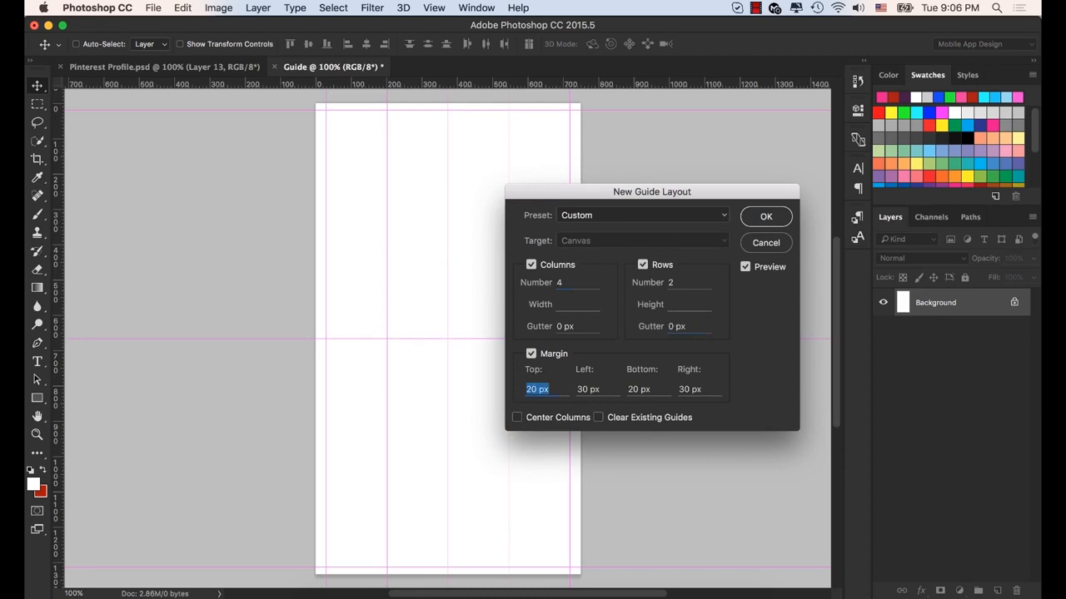
click(673, 282)
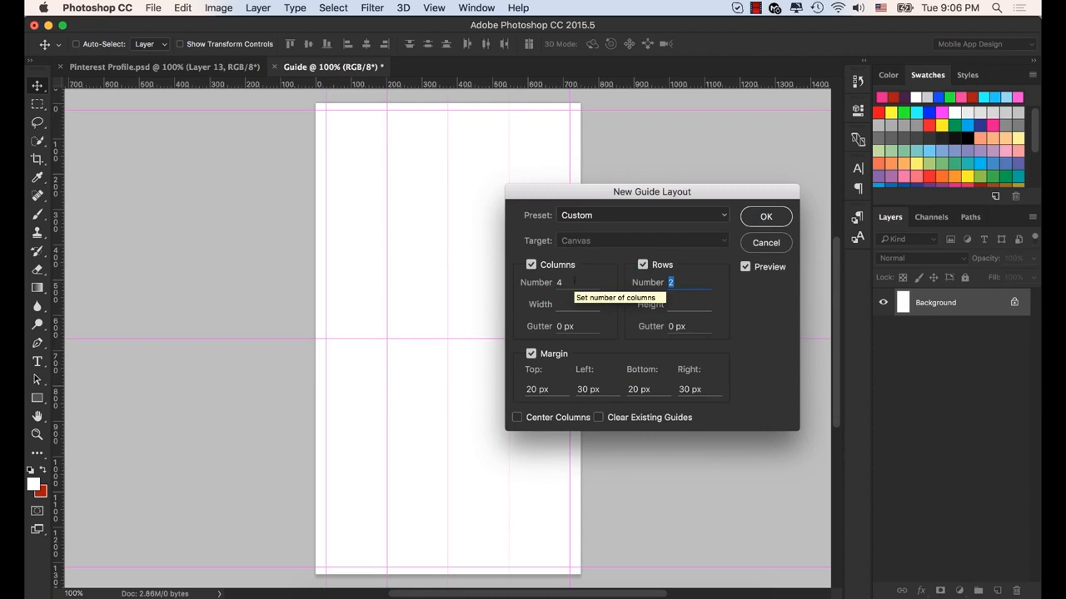
text(5)
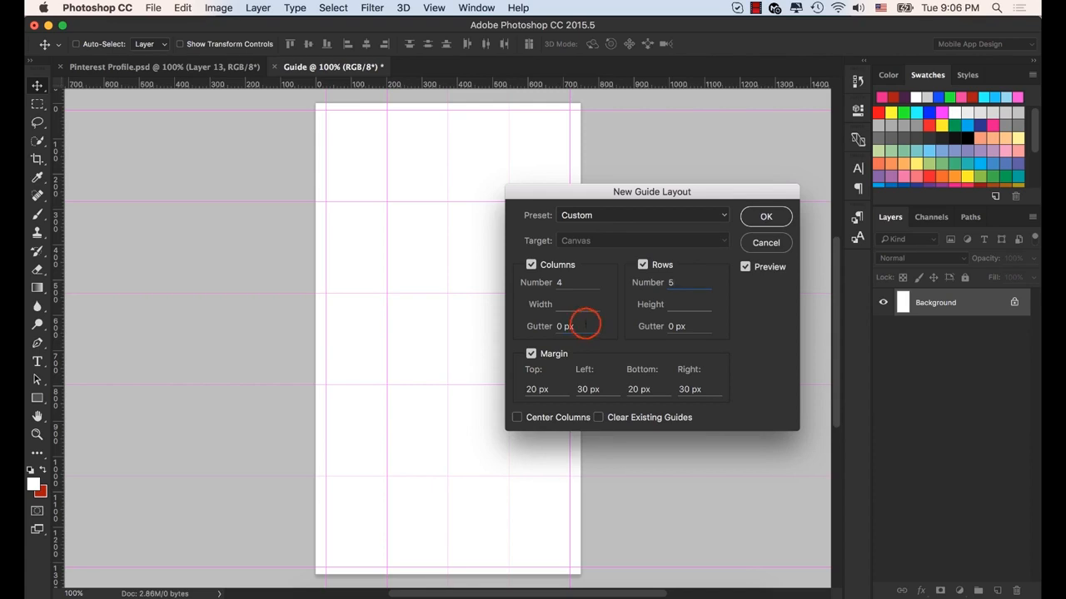
- Set both the column gutter and the row gutter to 2 px and inspect the resulting spacing on the canvas
drag(582, 326, 503, 323)
text(2)
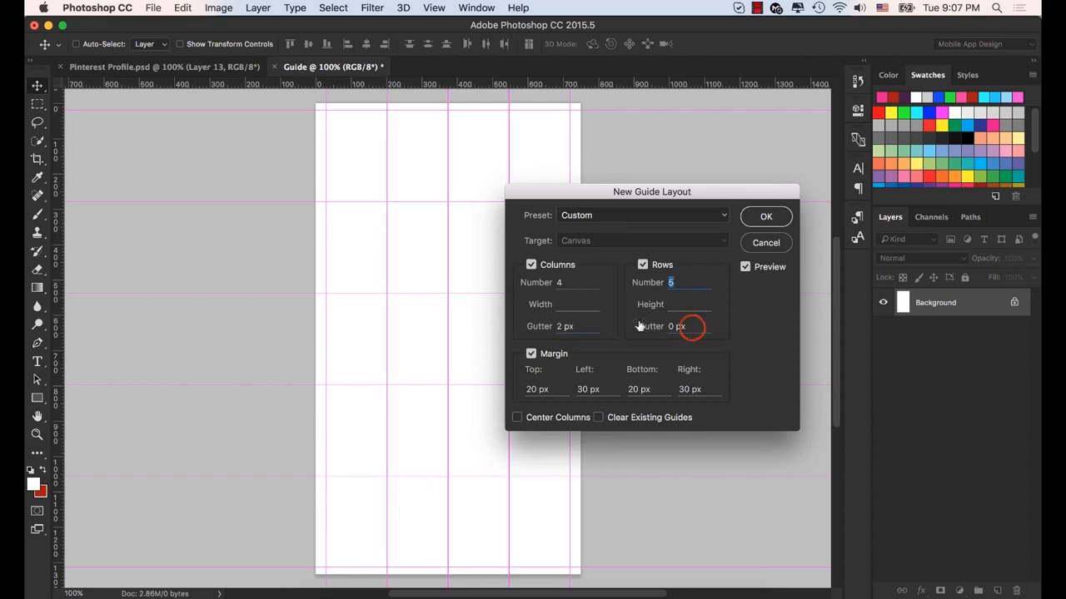
drag(692, 325, 533, 330)
text(2)
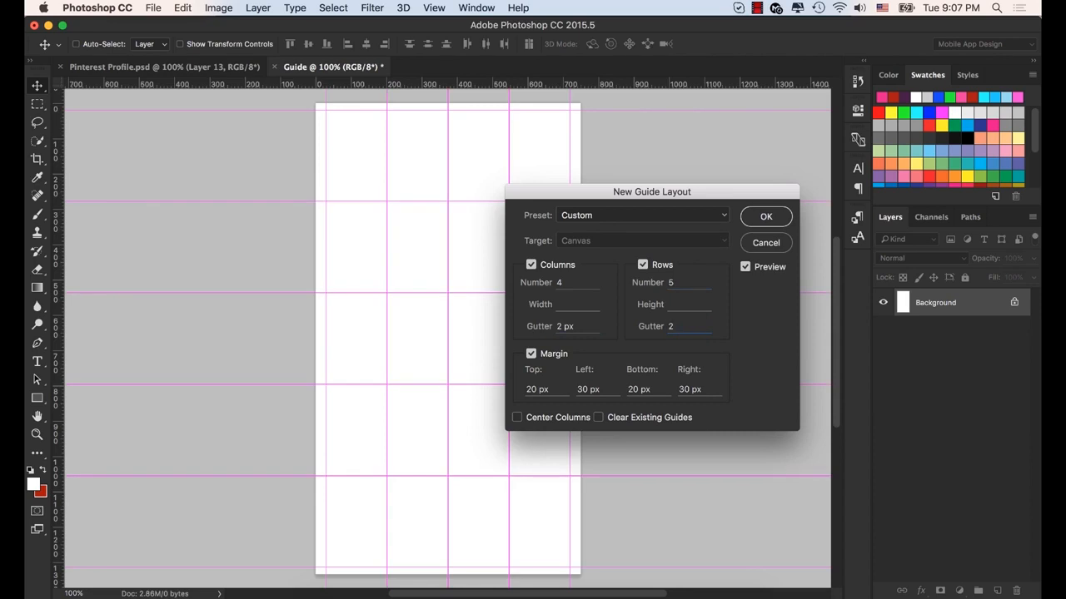
key(Tab)
scroll(376, 234, up, 10)
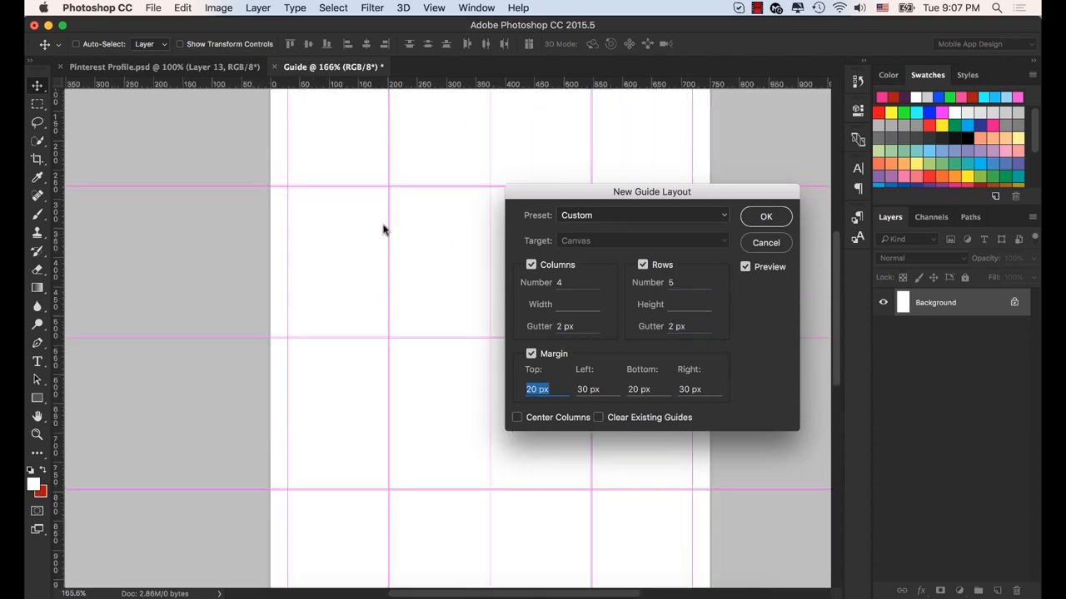
scroll(386, 267, down, 10)
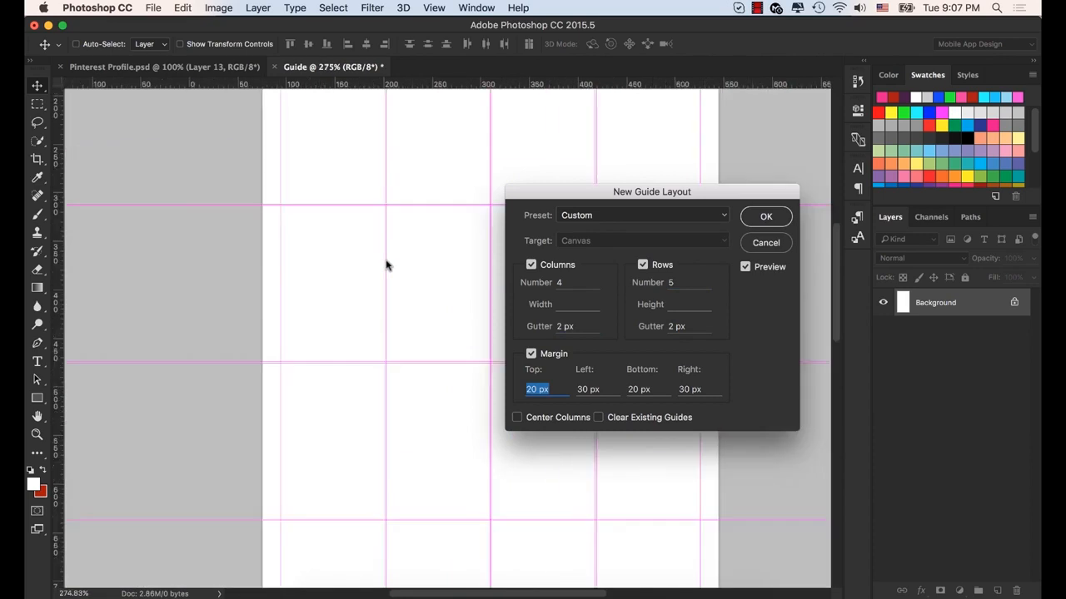
- Apply the configured guide layout to the canvas
scroll(386, 267, down, 2)
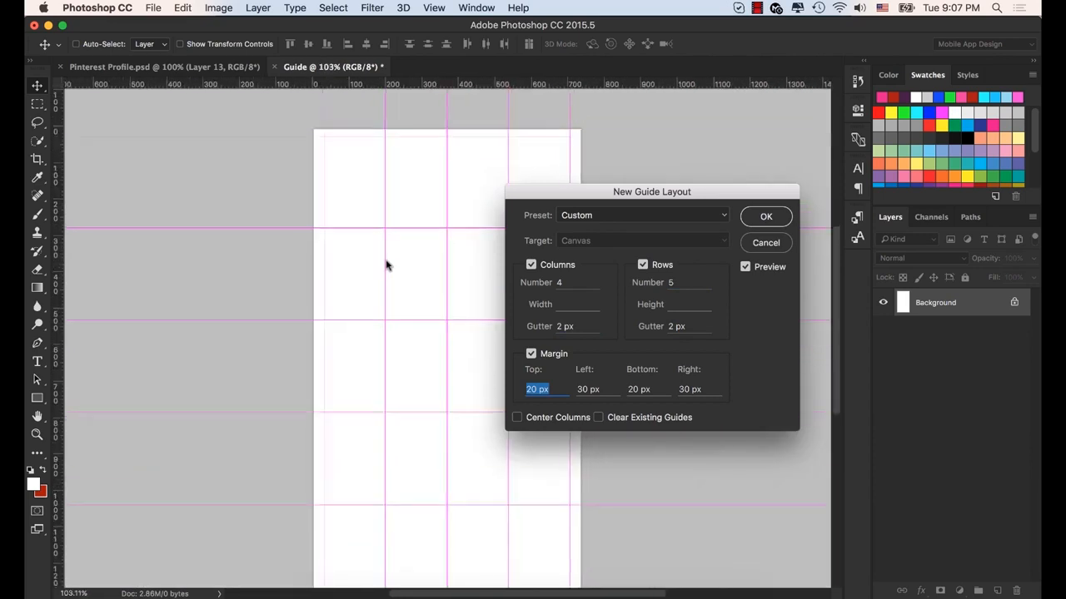
click(766, 217)
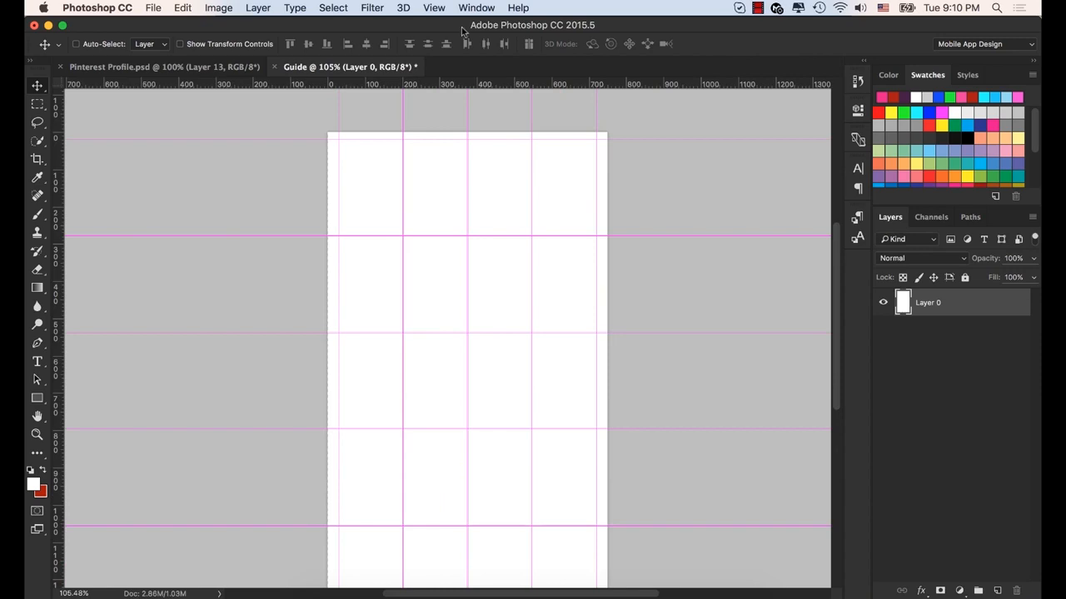
- Clear all guides from the Guide document
click(434, 8)
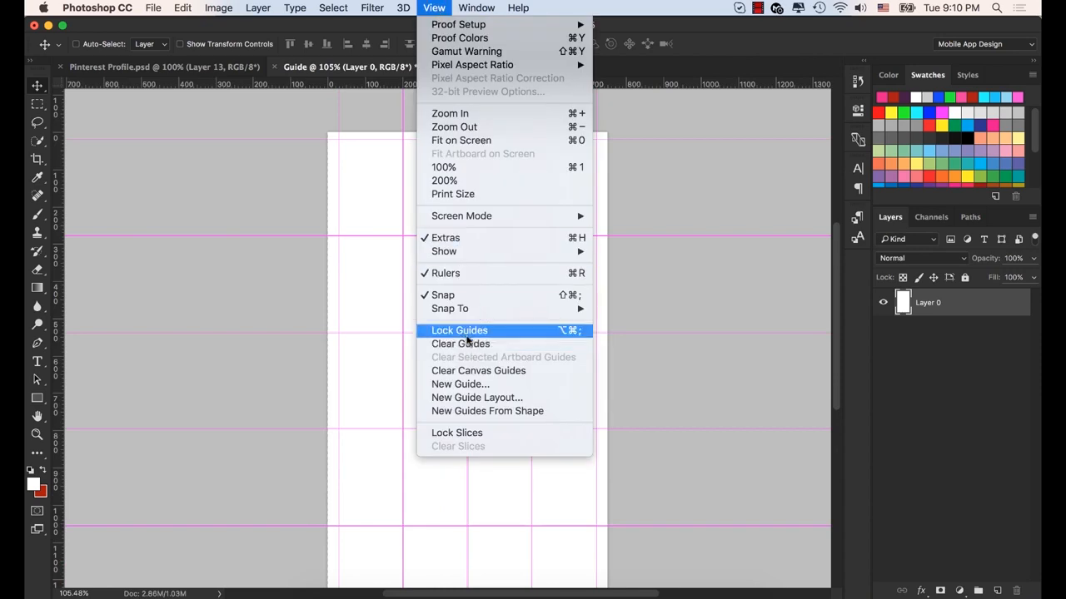
click(505, 331)
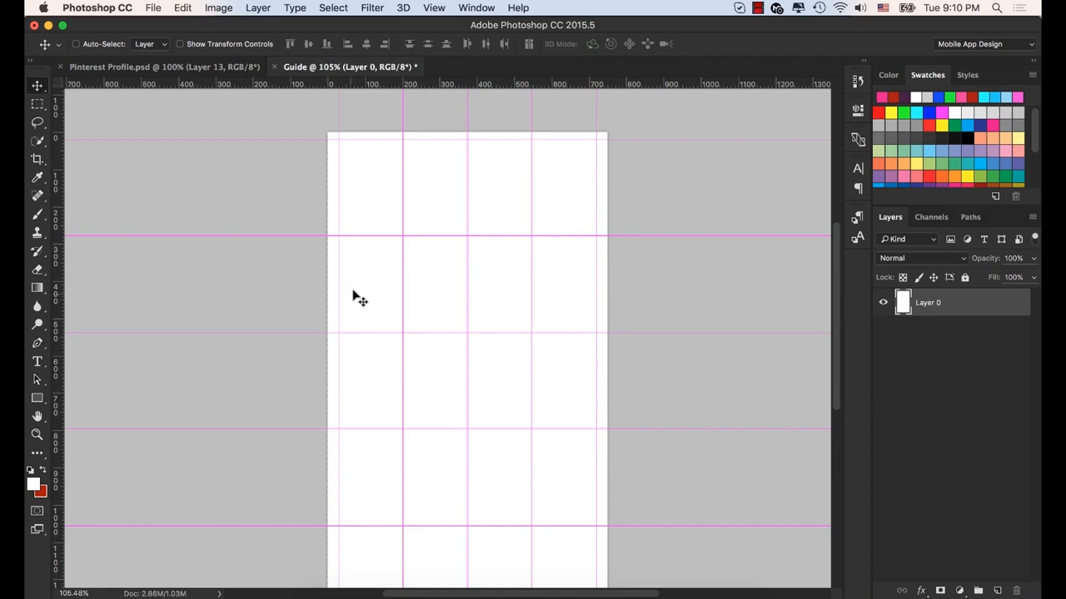
click(434, 7)
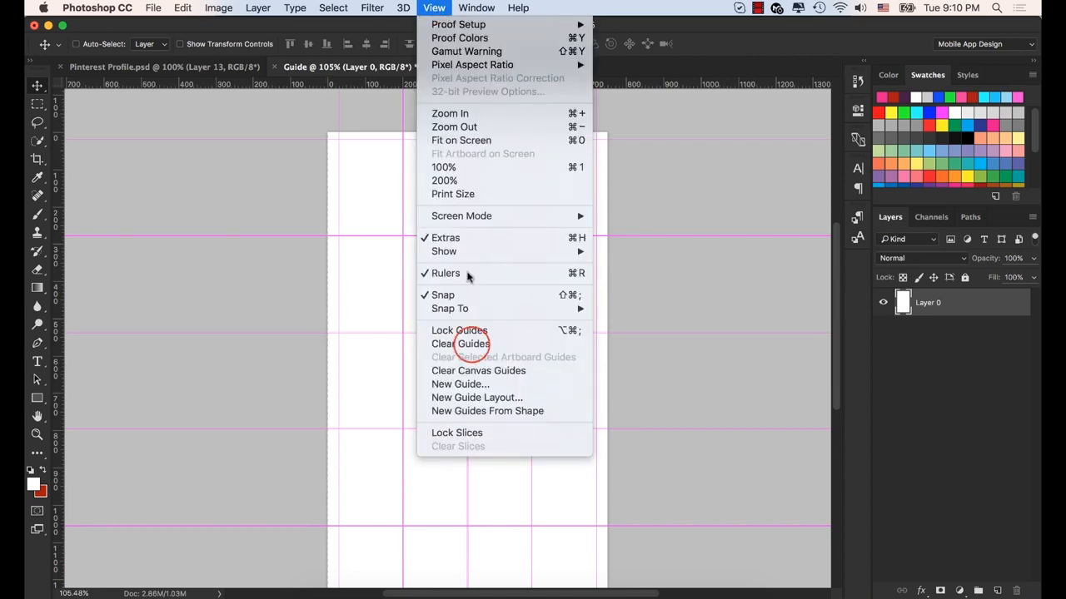
click(471, 348)
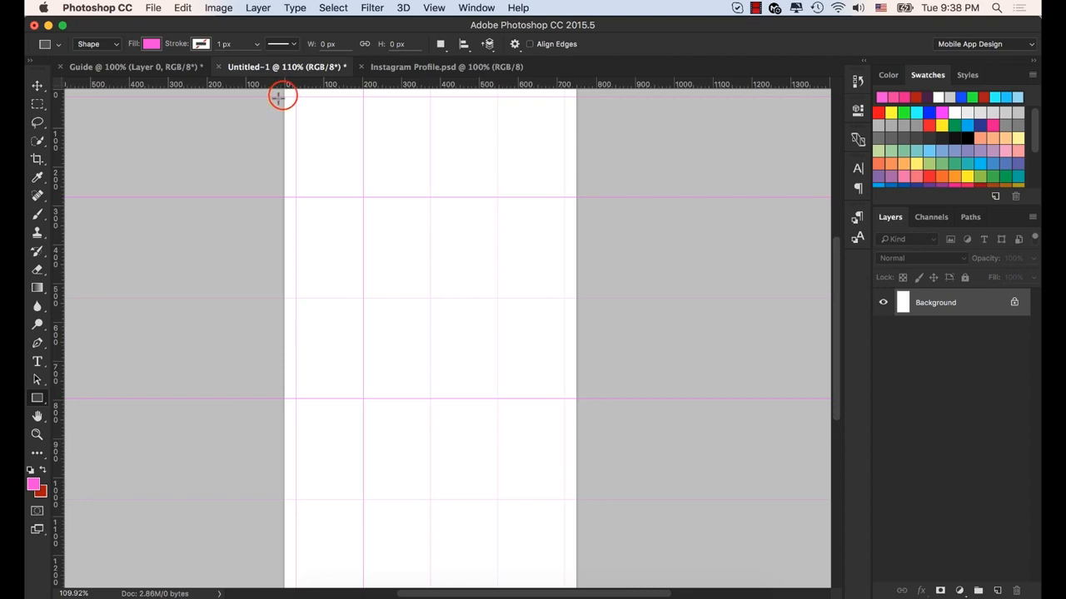
- Draw a pink rectangle about 763 px wide and 1135 px high, covering most of the guided canvas
drag(284, 96, 580, 538)
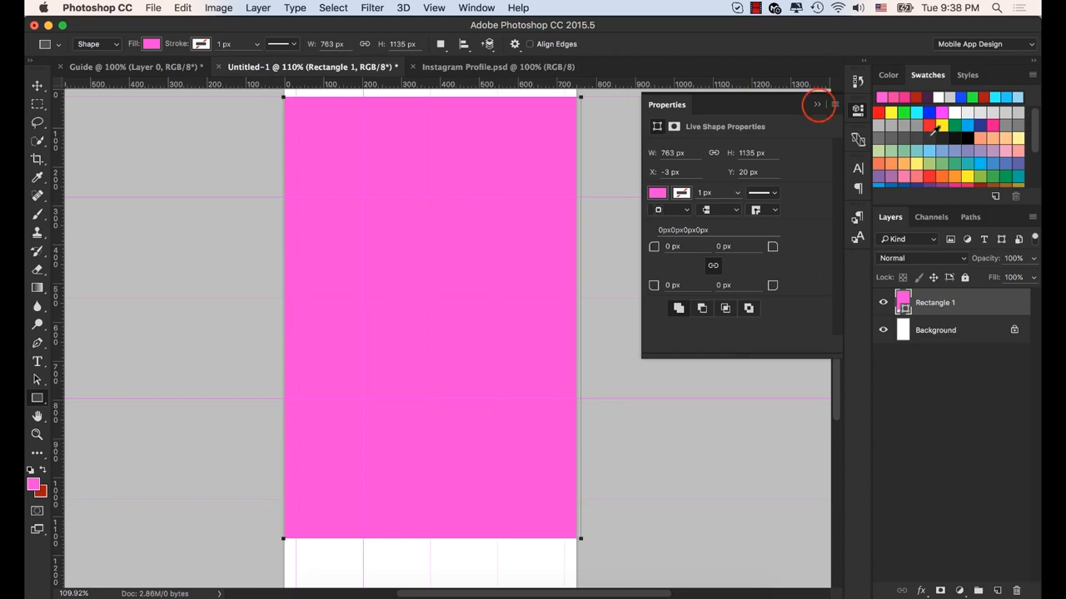
click(817, 104)
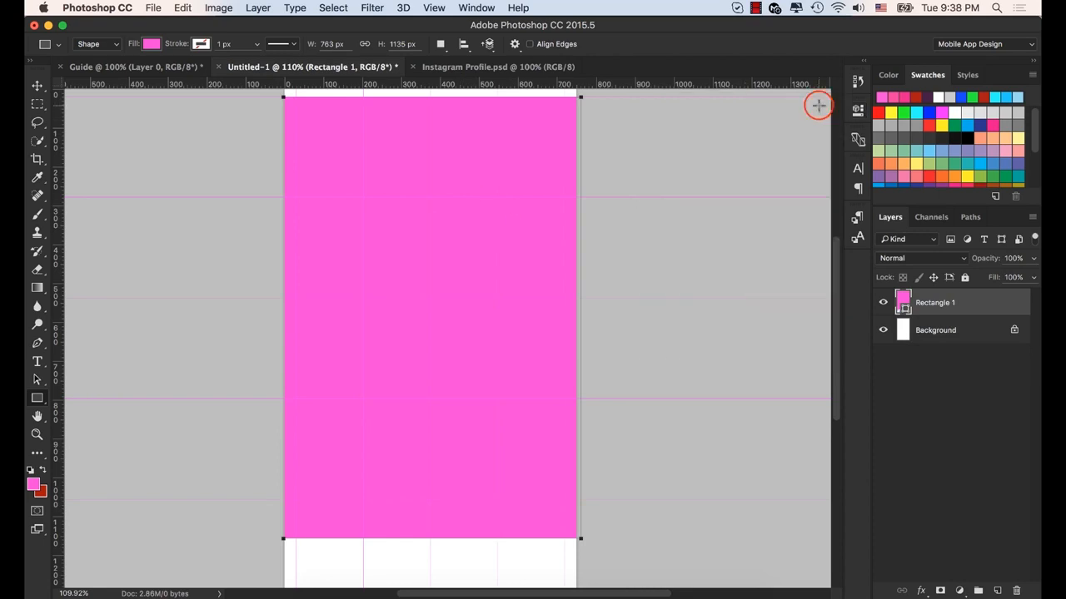
- Set the canvas guide color to Cyan in the Guides, Grid & Slices preferences
click(97, 7)
mouse_move(141, 56)
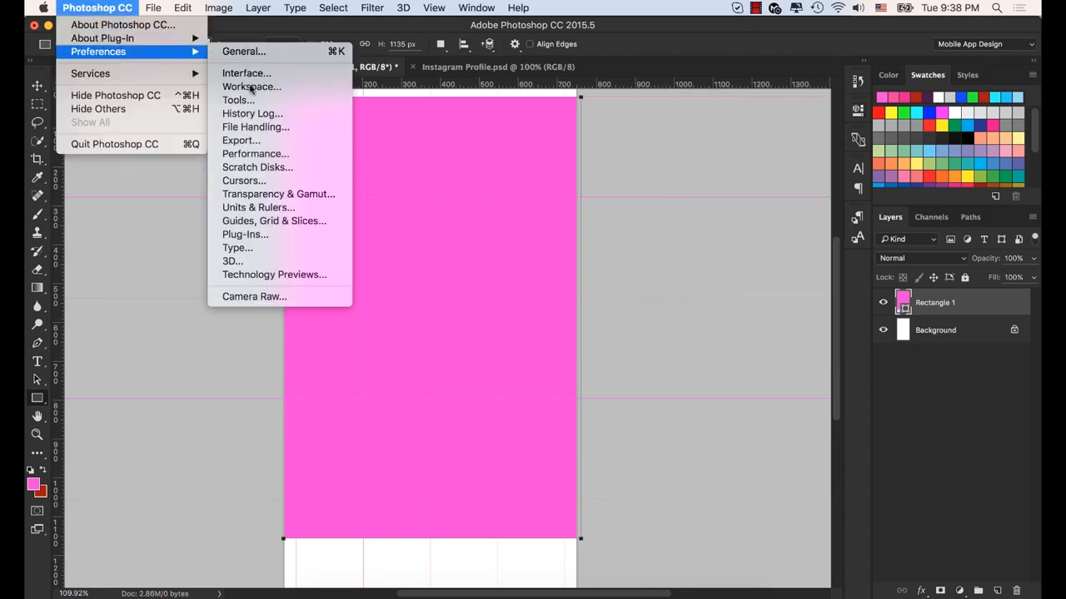
click(265, 221)
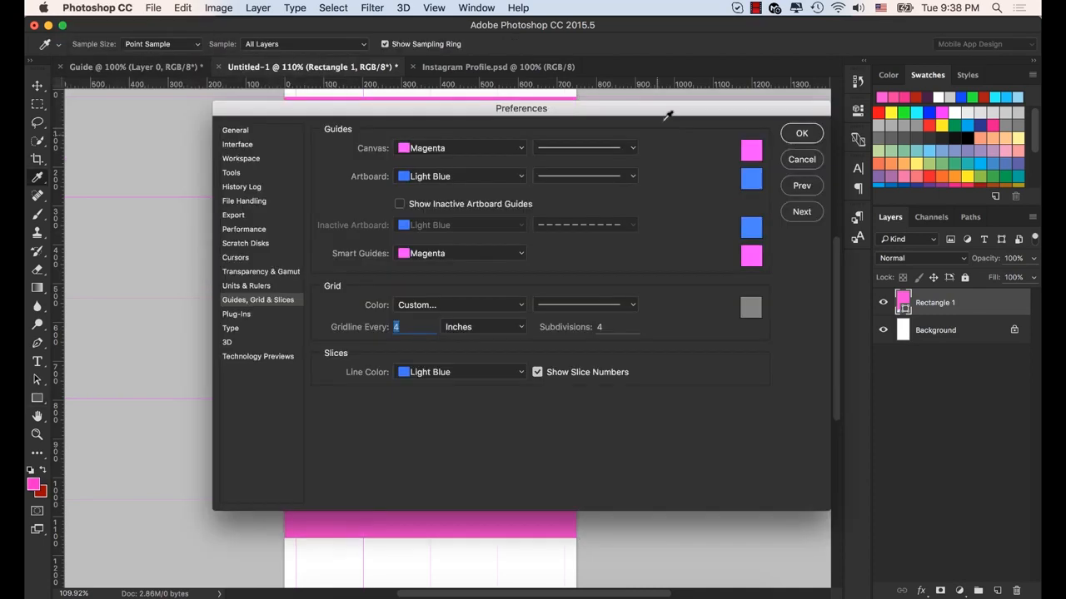
drag(535, 105, 835, 88)
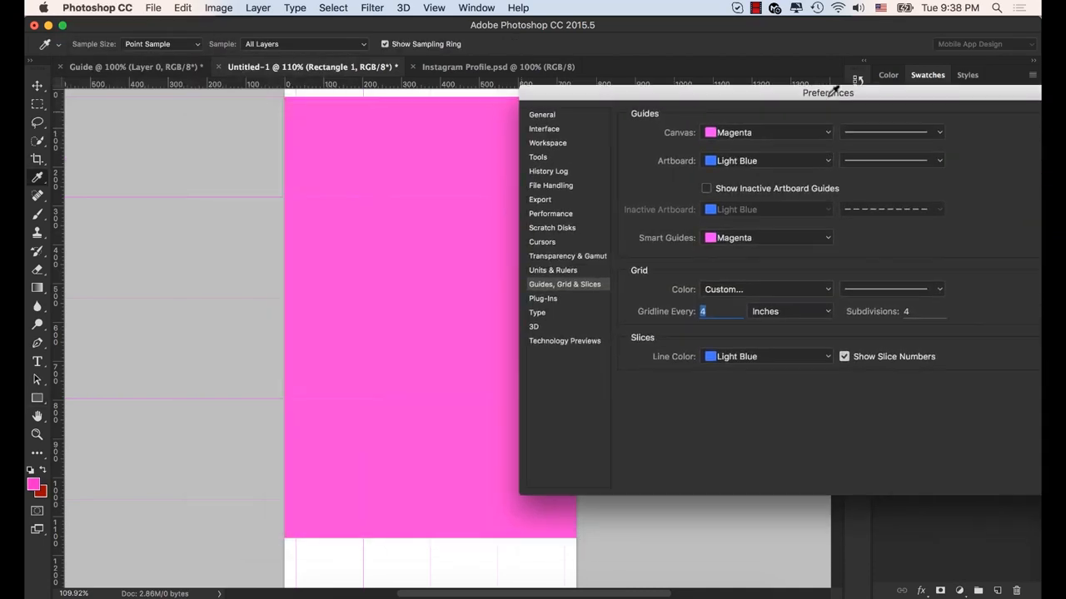
click(824, 134)
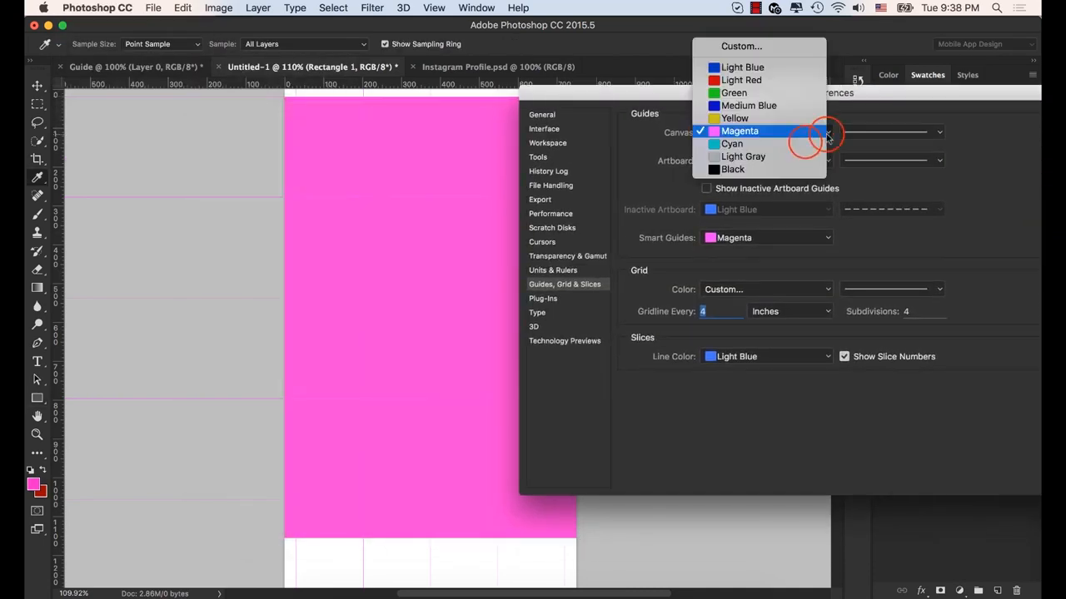
click(805, 145)
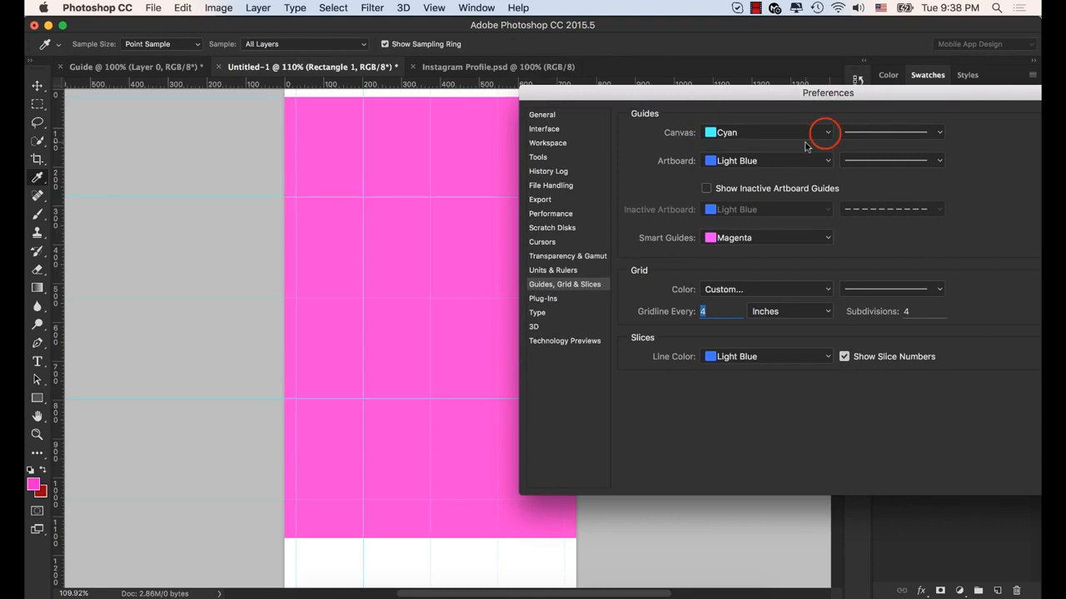
- Try Green and Light Red as the canvas guide color against the pink rectangle
click(824, 135)
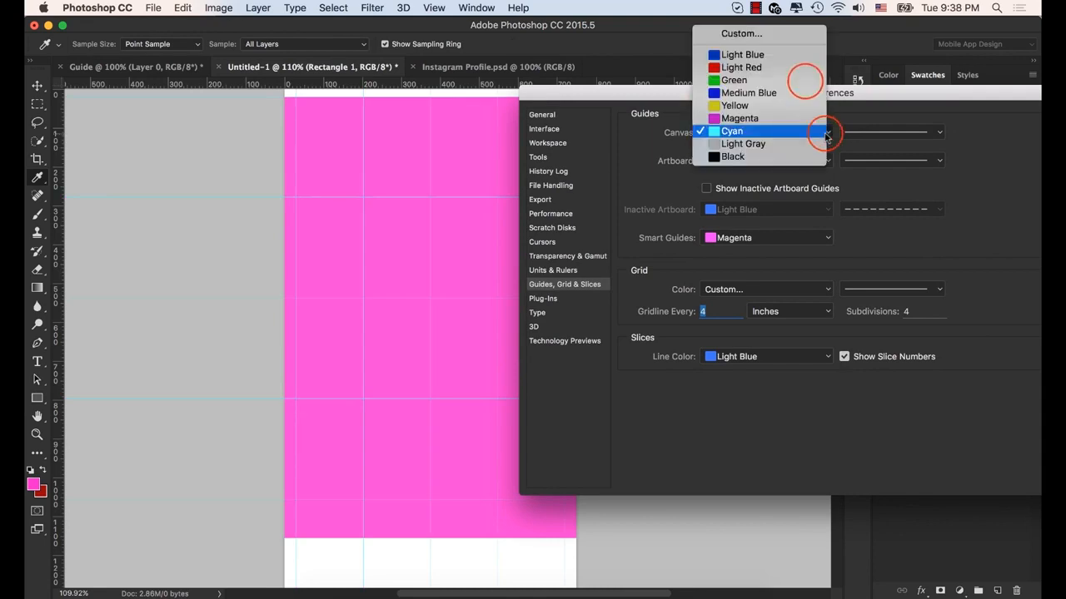
click(805, 82)
click(822, 134)
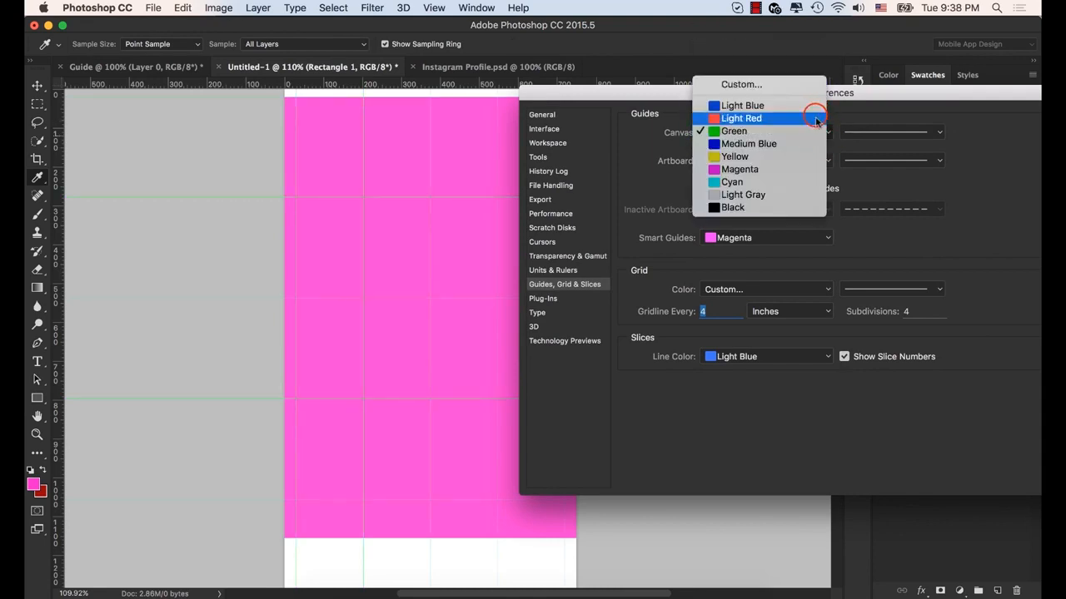
click(815, 119)
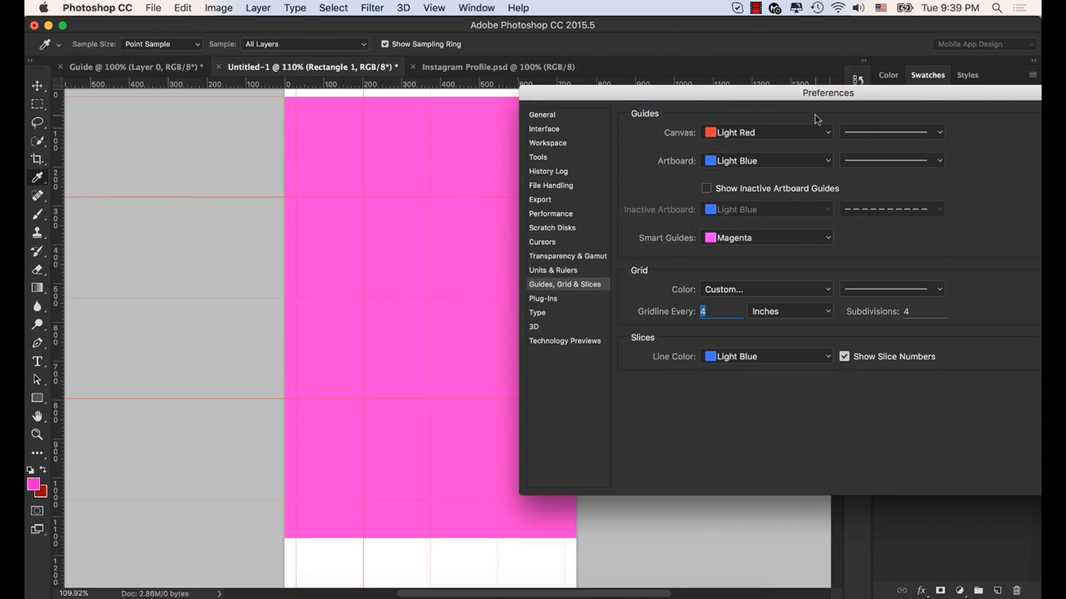
- Set the canvas guide color to Yellow and apply the preferences
click(824, 133)
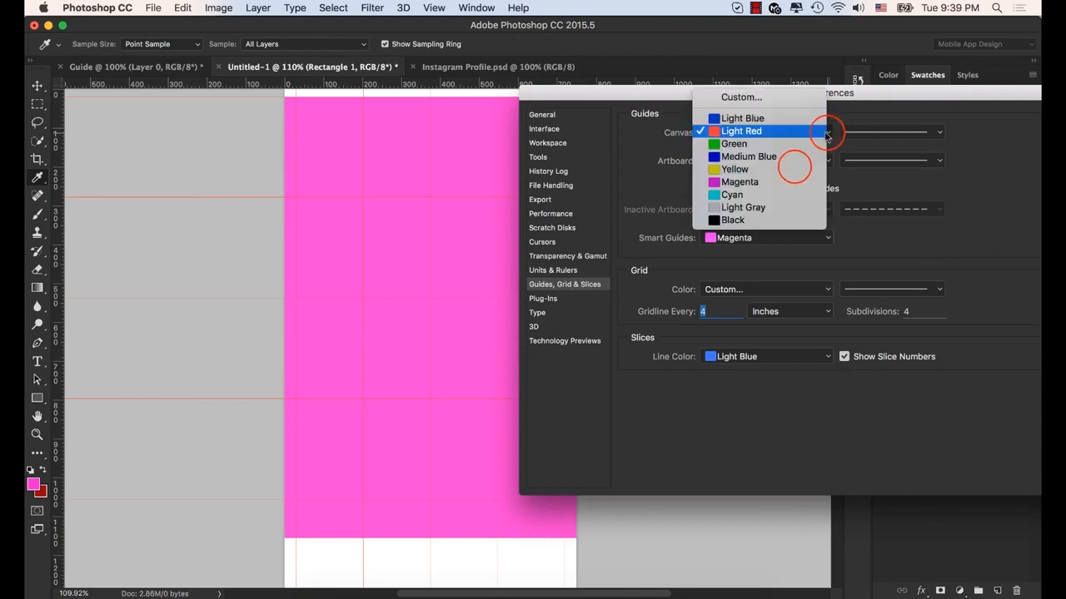
click(794, 167)
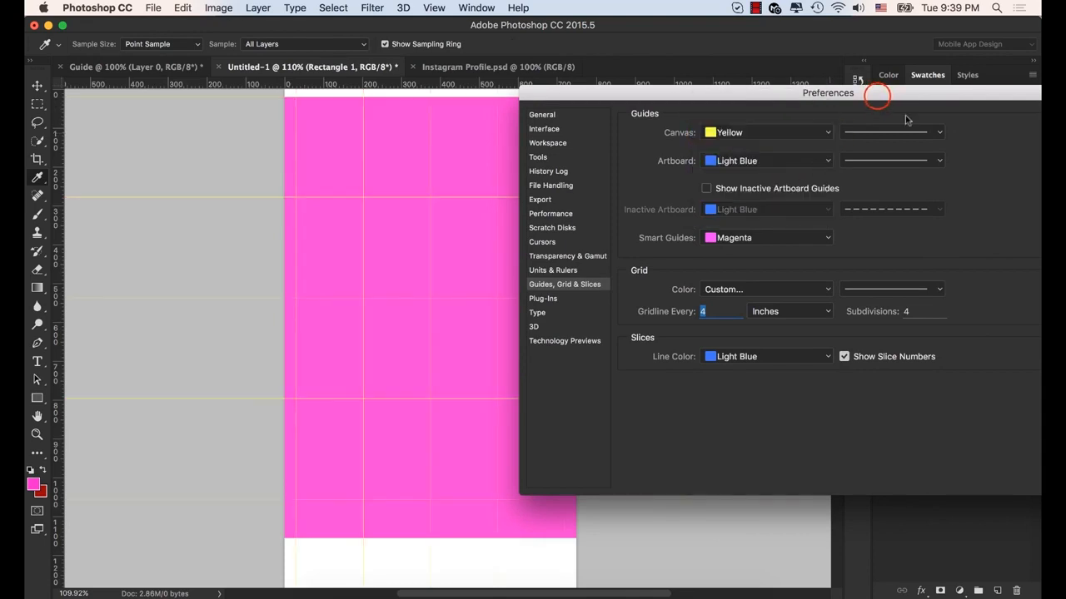
drag(877, 96, 504, 117)
click(736, 141)
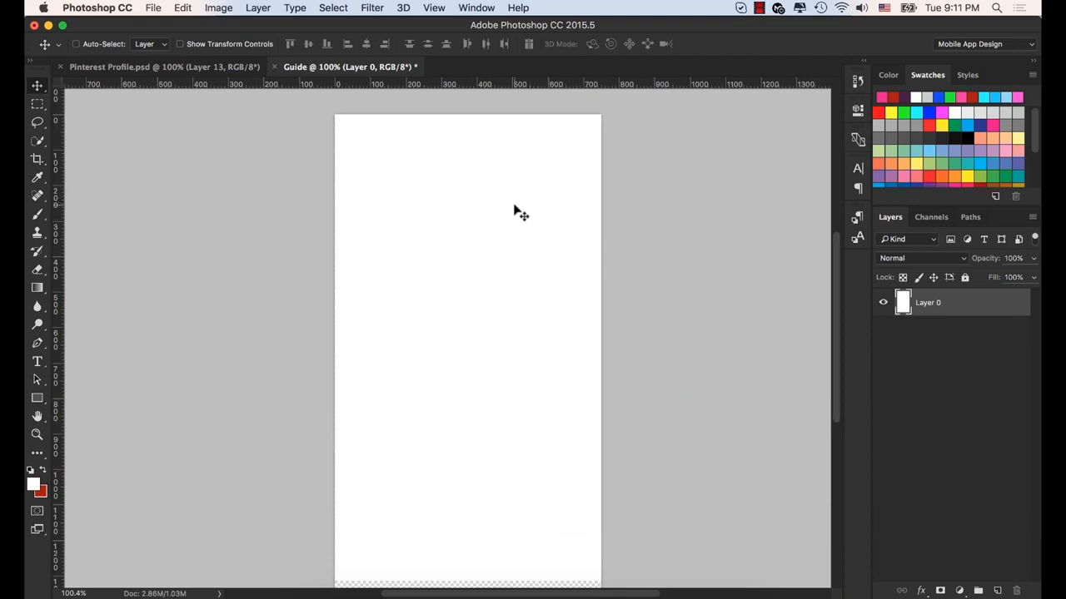
- Place vertical guides near the canvas's left and right edges and at its center, plus a horizontal guide in its upper part
drag(62, 274, 362, 276)
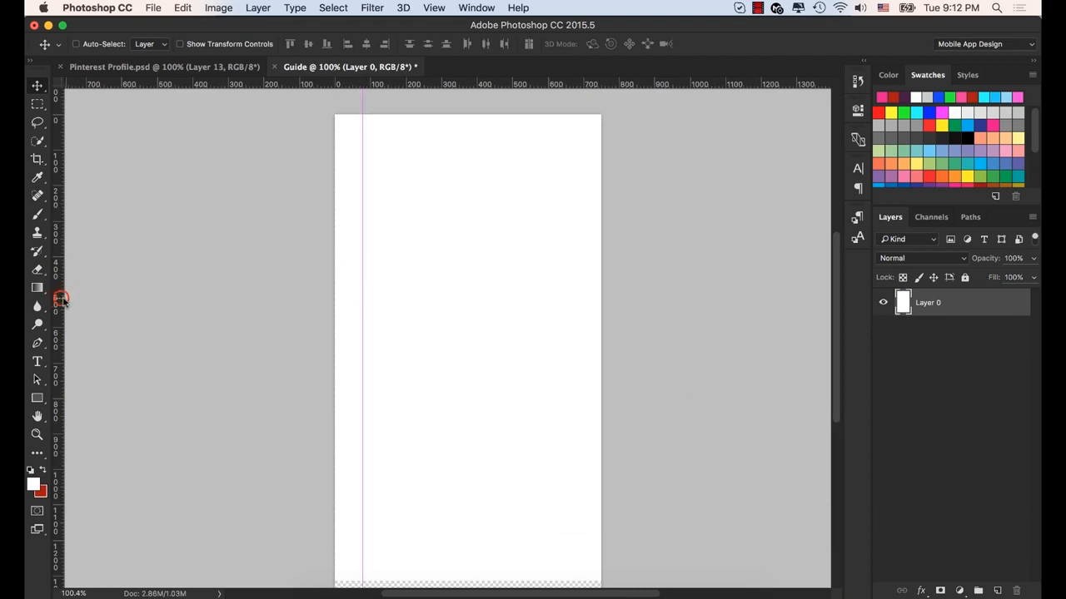
drag(62, 297, 566, 305)
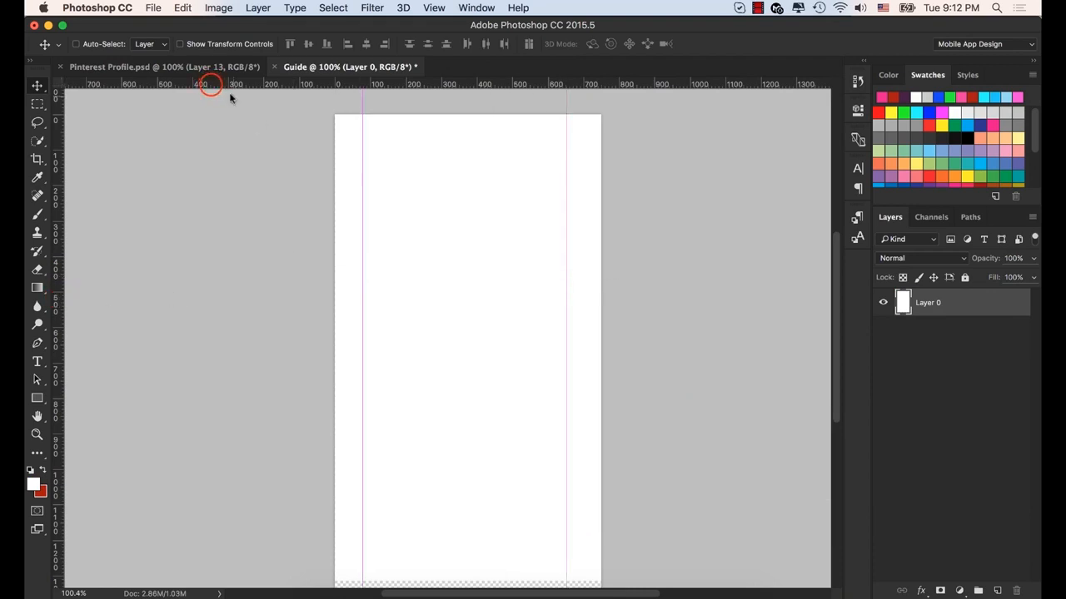
drag(211, 86, 231, 178)
drag(59, 449, 467, 447)
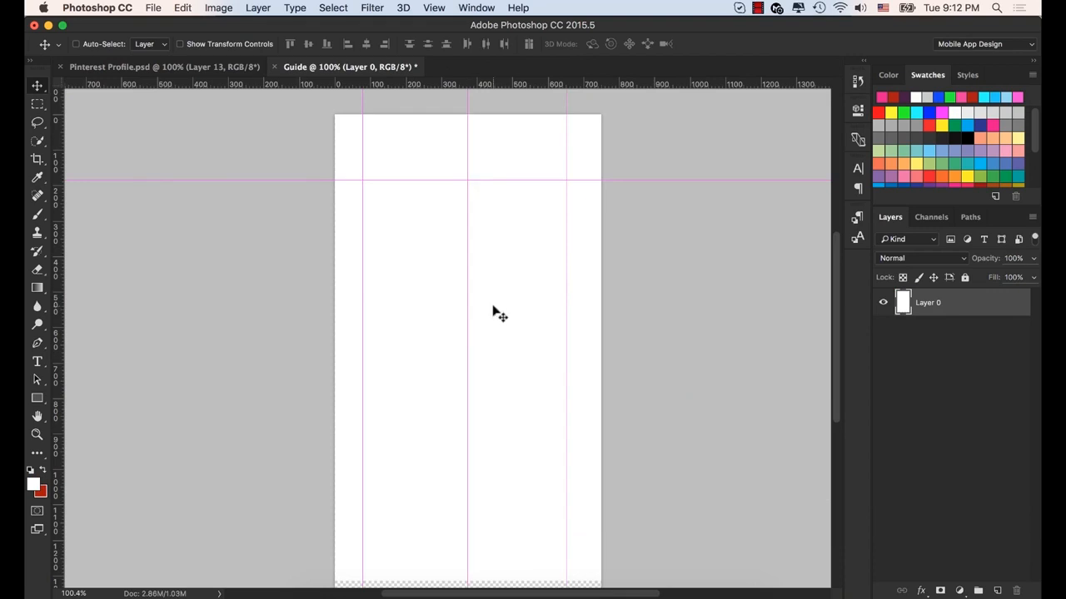
- Add three horizontal guides below the first one, spaced roughly evenly, with the lowest at about 1049 px
drag(138, 92, 194, 386)
drag(161, 87, 206, 486)
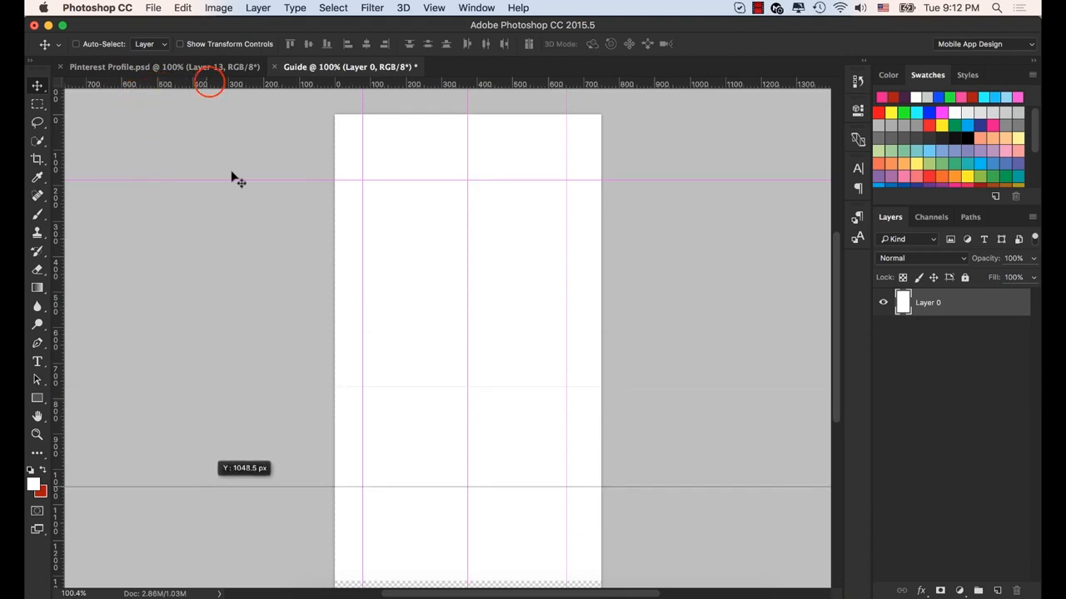
drag(215, 90, 231, 287)
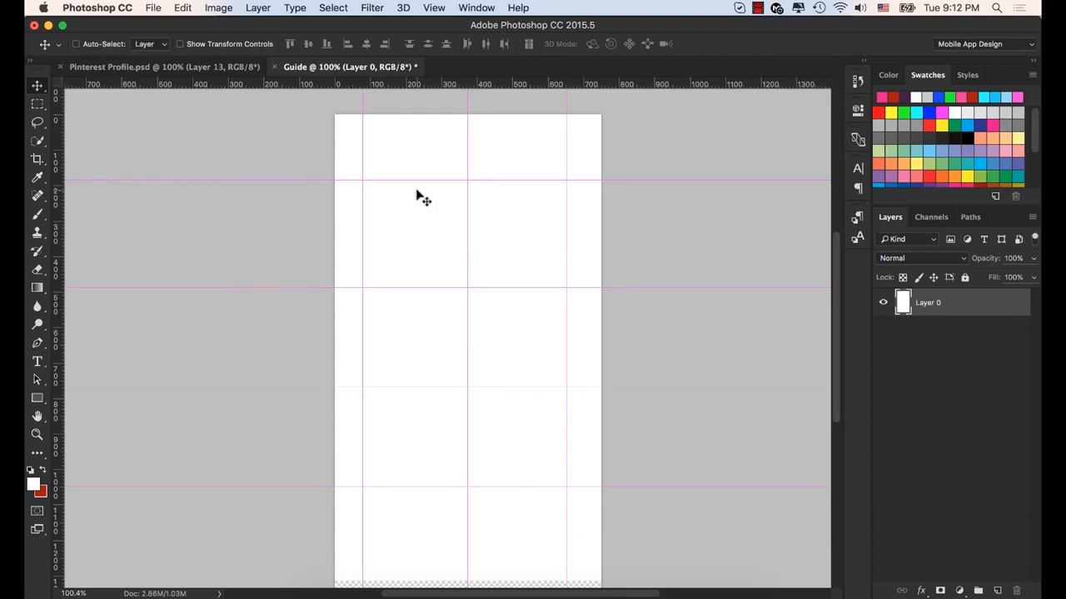
click(433, 7)
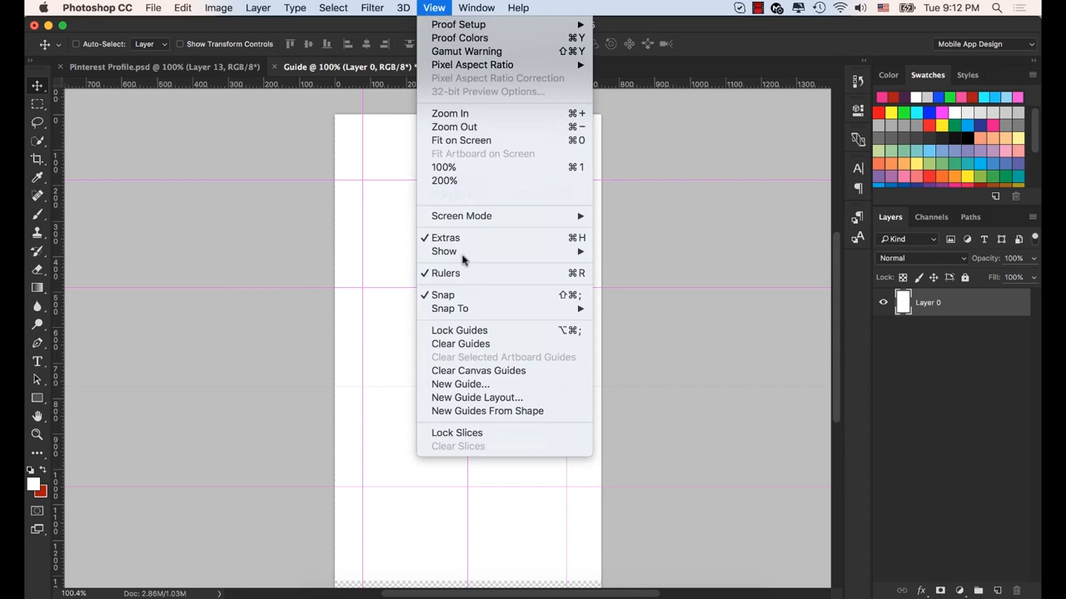
click(435, 8)
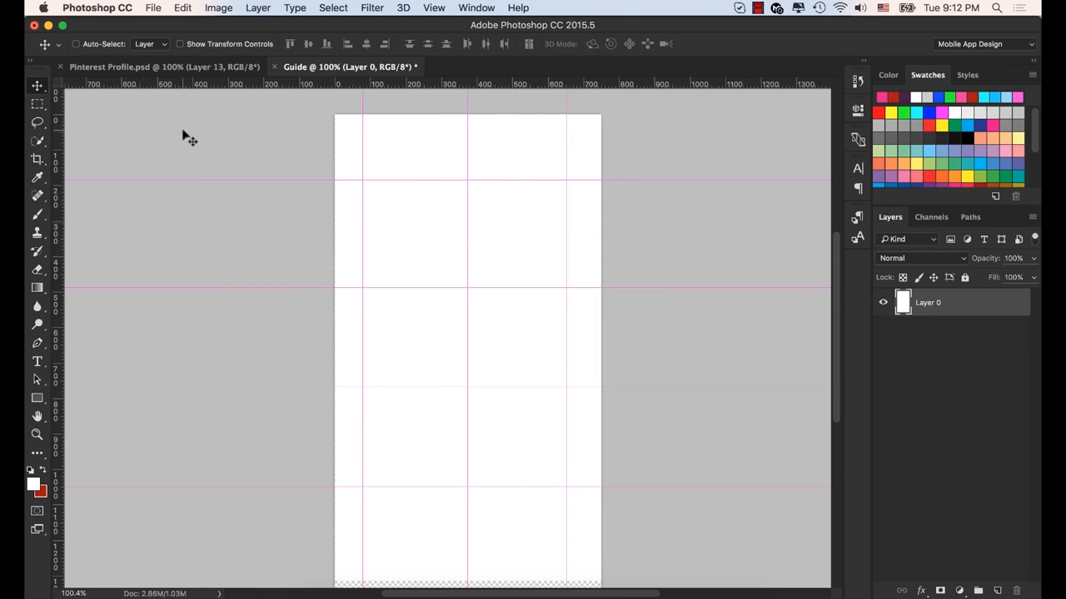
- Switch to the Pinterest Profile.psd document to view how its design uses guides
click(160, 66)
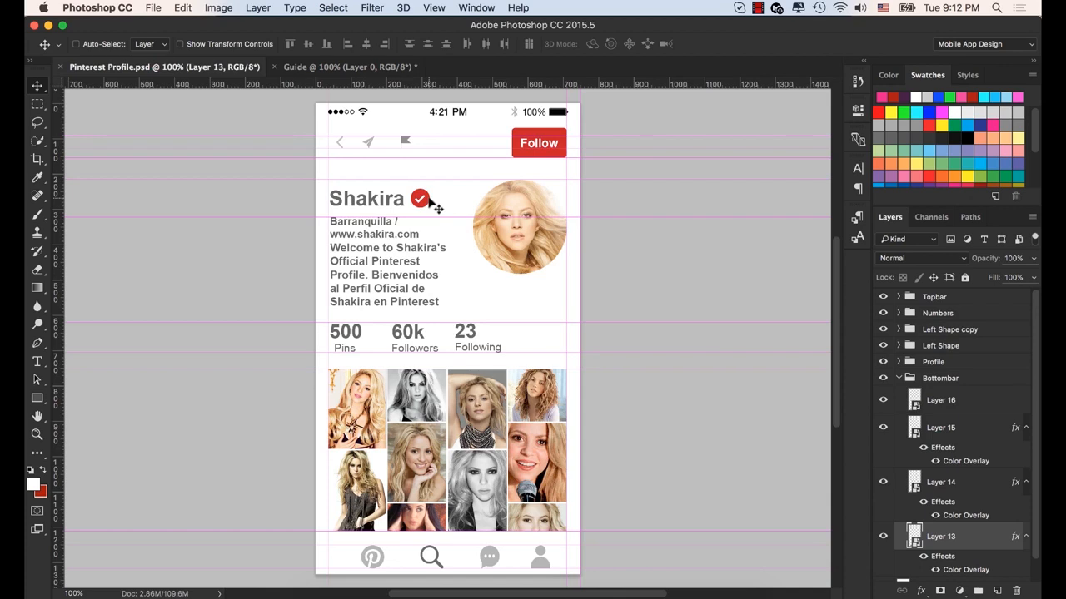
click(436, 8)
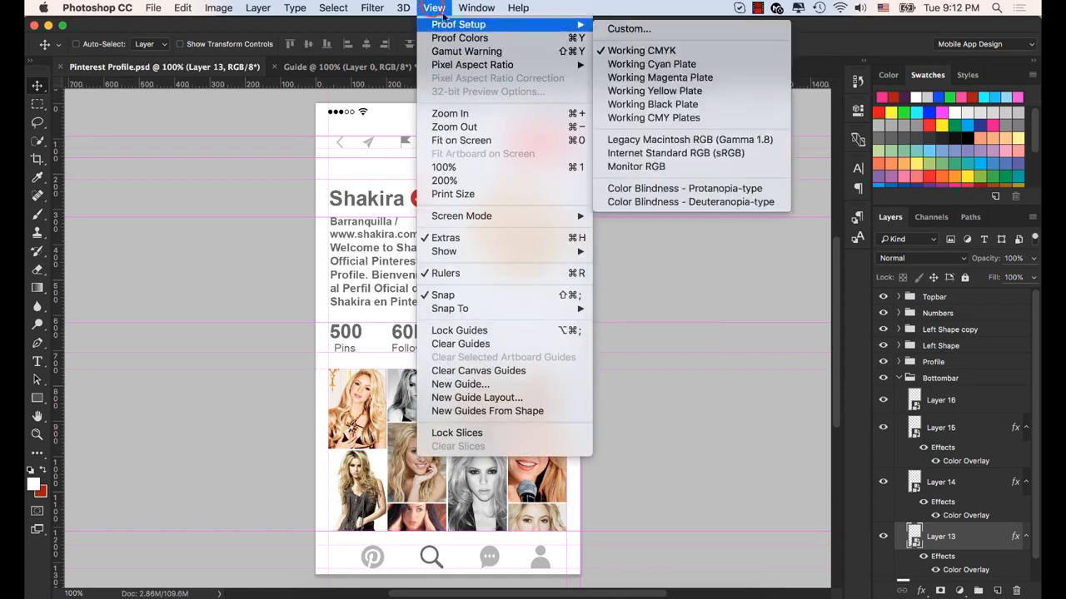
click(434, 8)
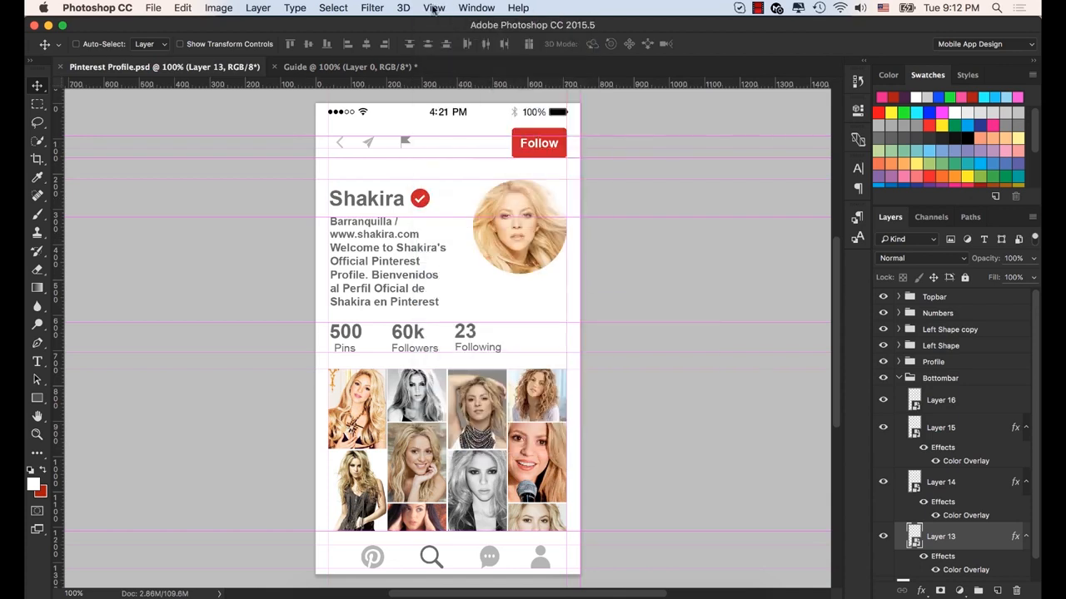
- Start a new document and set its document type to Pinterest Profile.psd
click(153, 8)
click(94, 81)
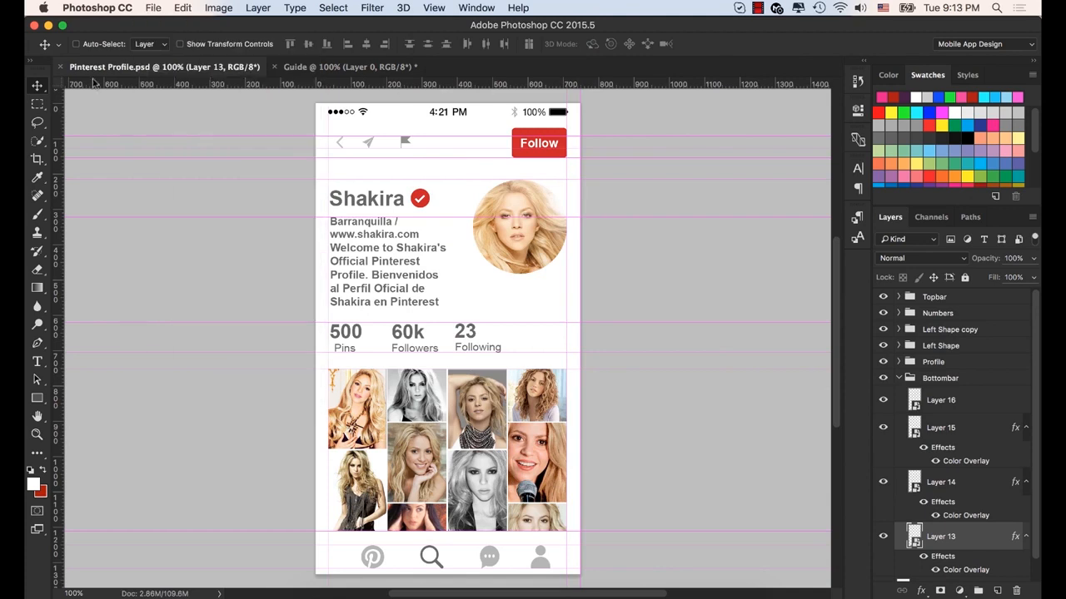
click(153, 8)
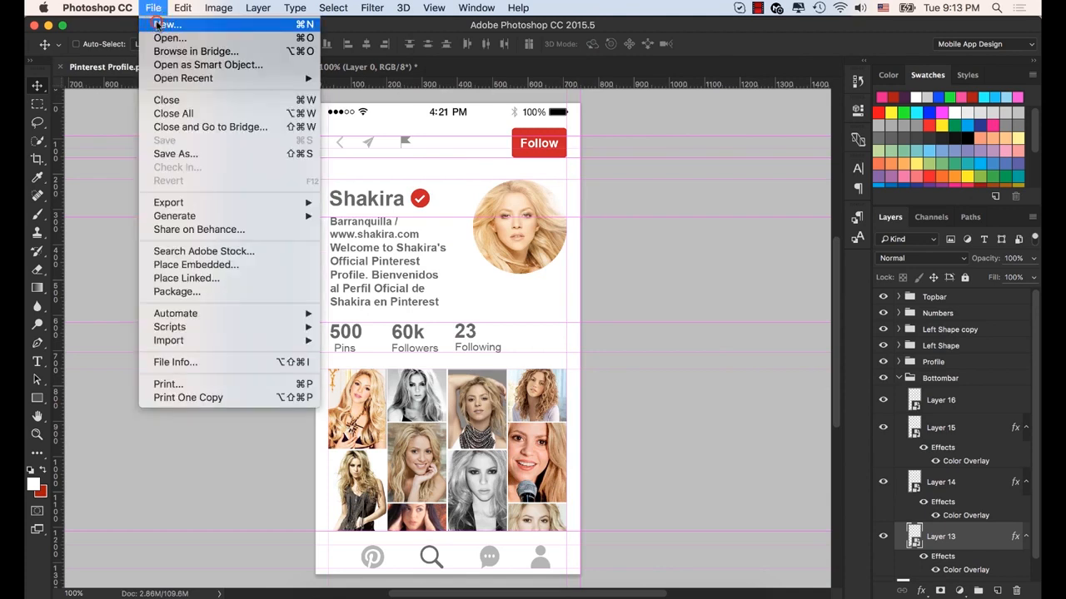
click(162, 24)
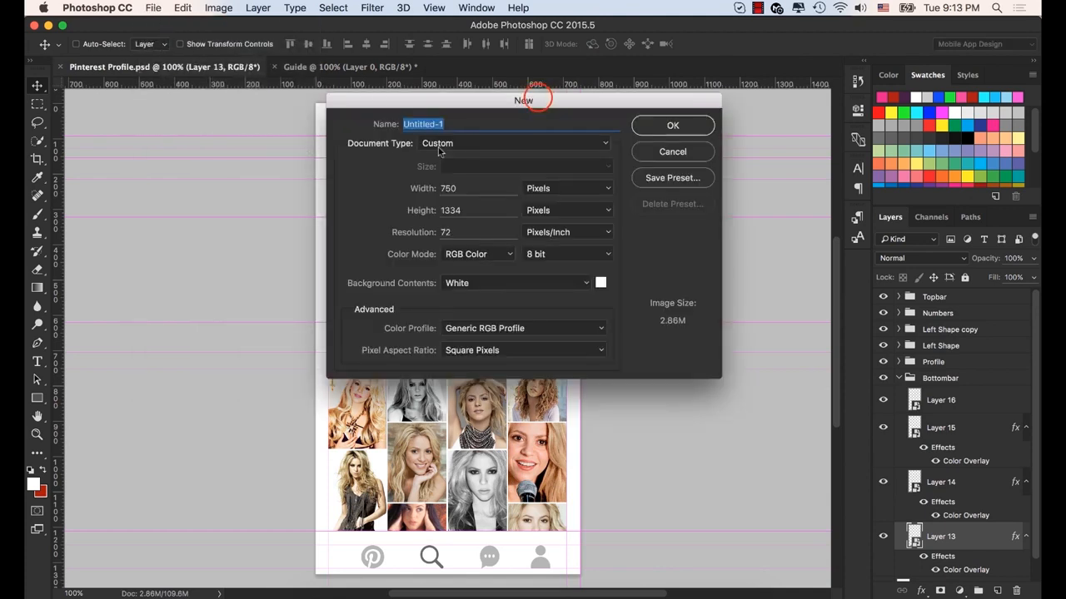
drag(539, 100, 734, 74)
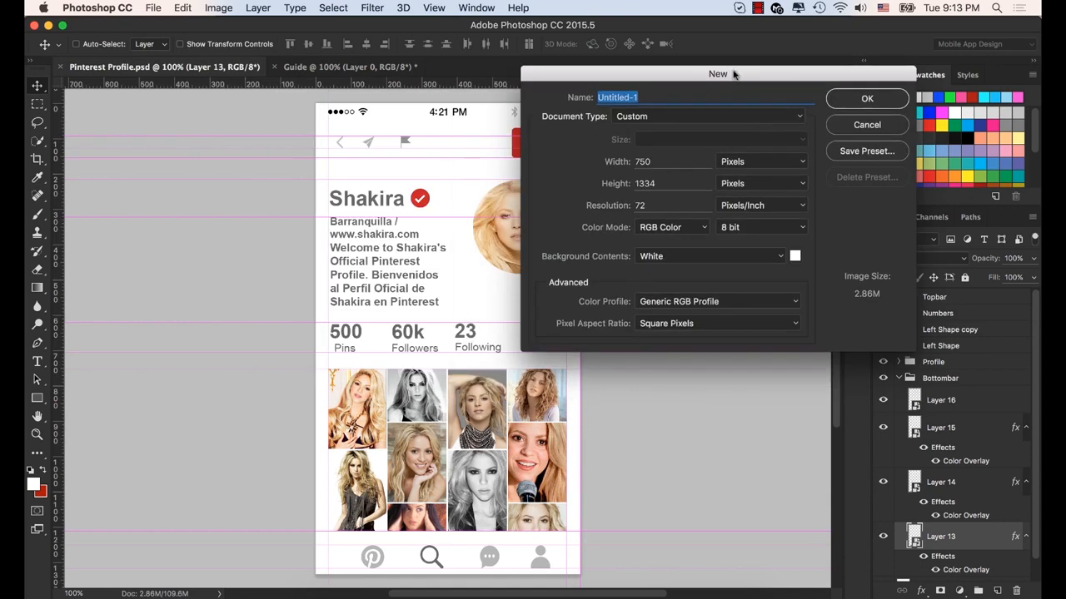
click(799, 116)
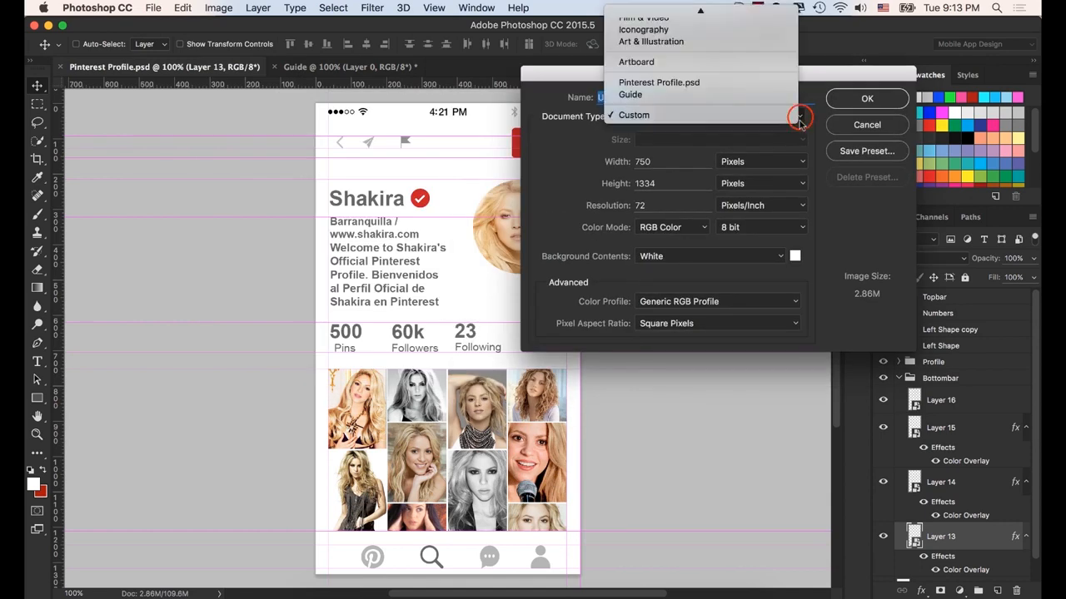
click(799, 119)
click(799, 119)
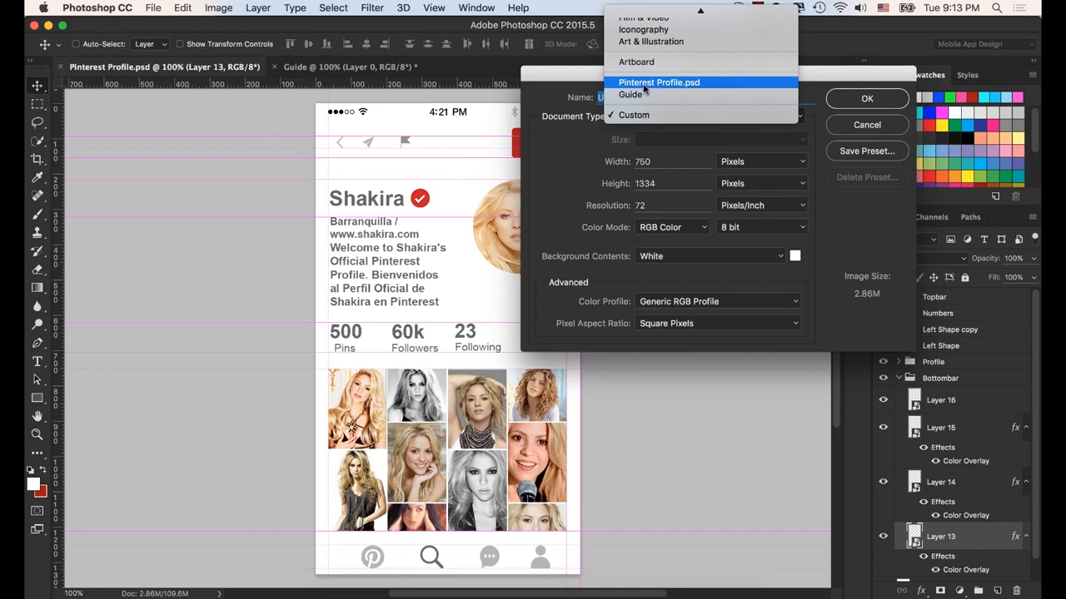
click(711, 86)
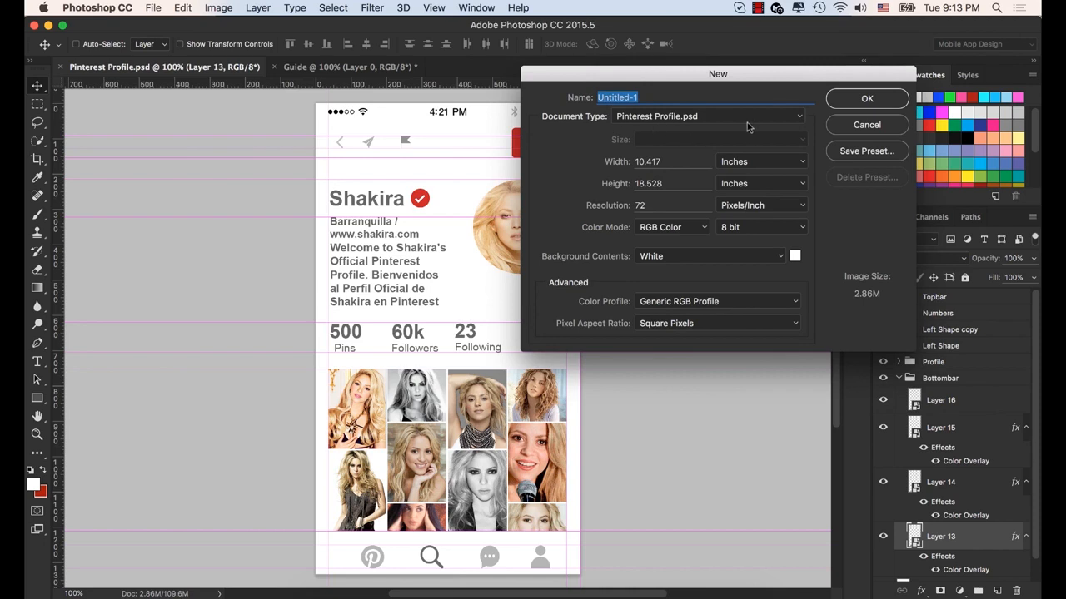
- Change the new document's size units to pixels, create it at 750 × 1334, and switch back to Pinterest Profile.psd for comparison
click(670, 96)
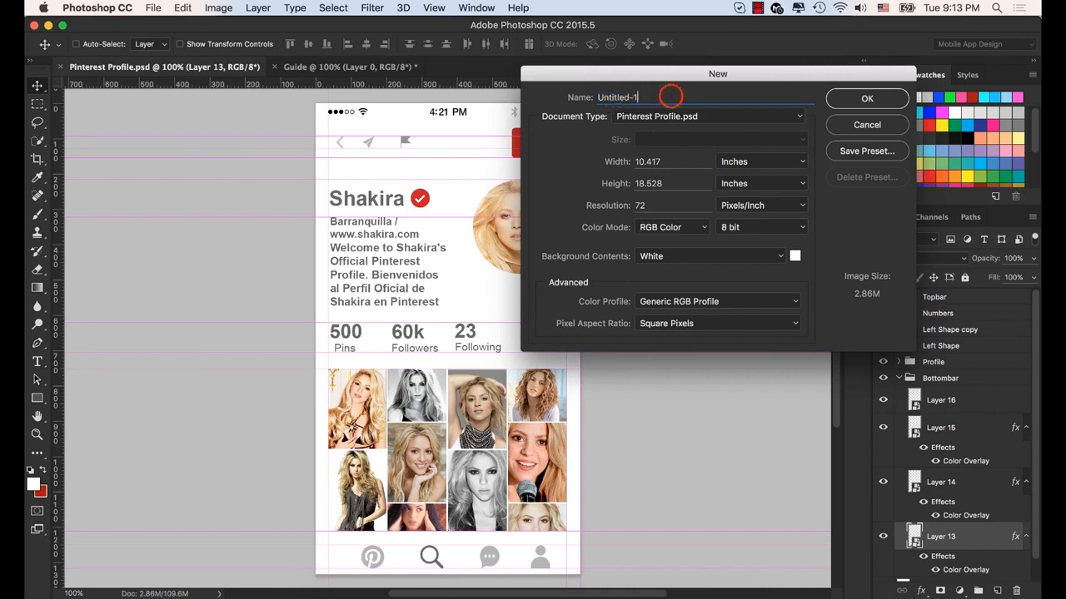
triple_click(670, 97)
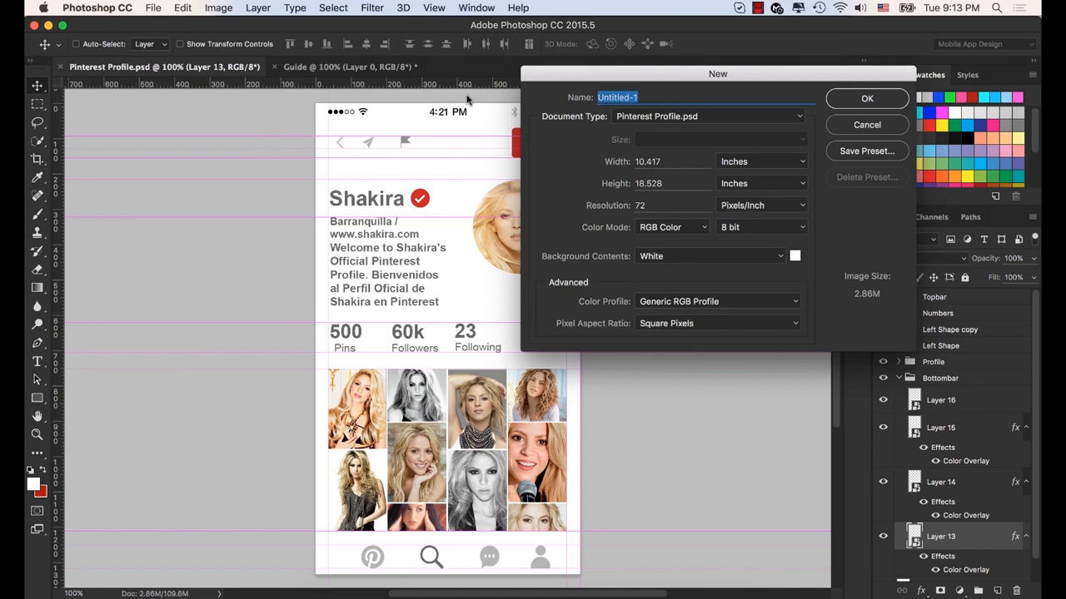
click(802, 162)
click(773, 150)
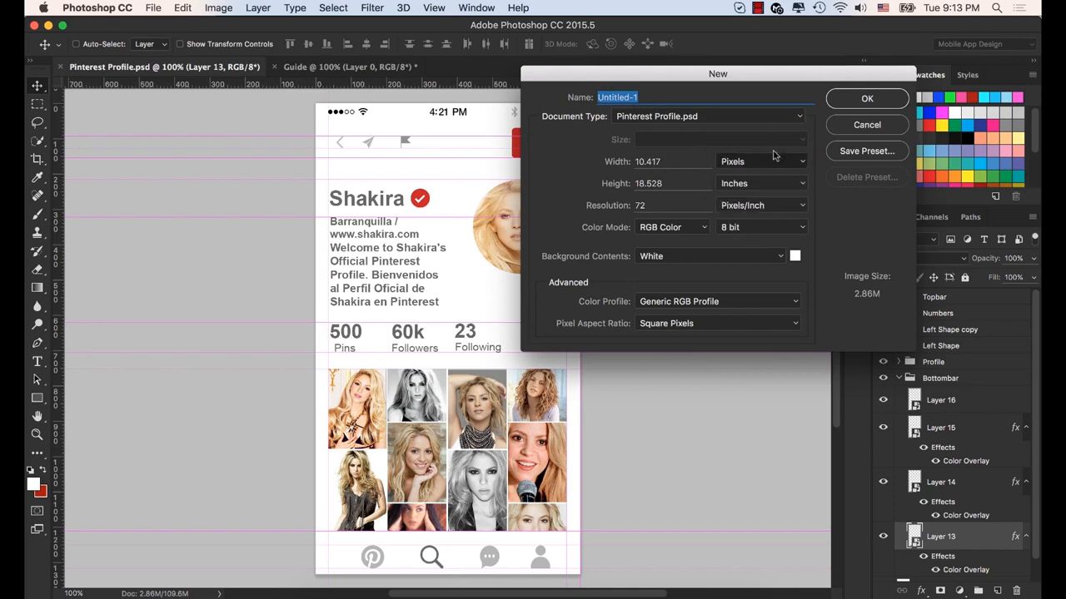
click(670, 161)
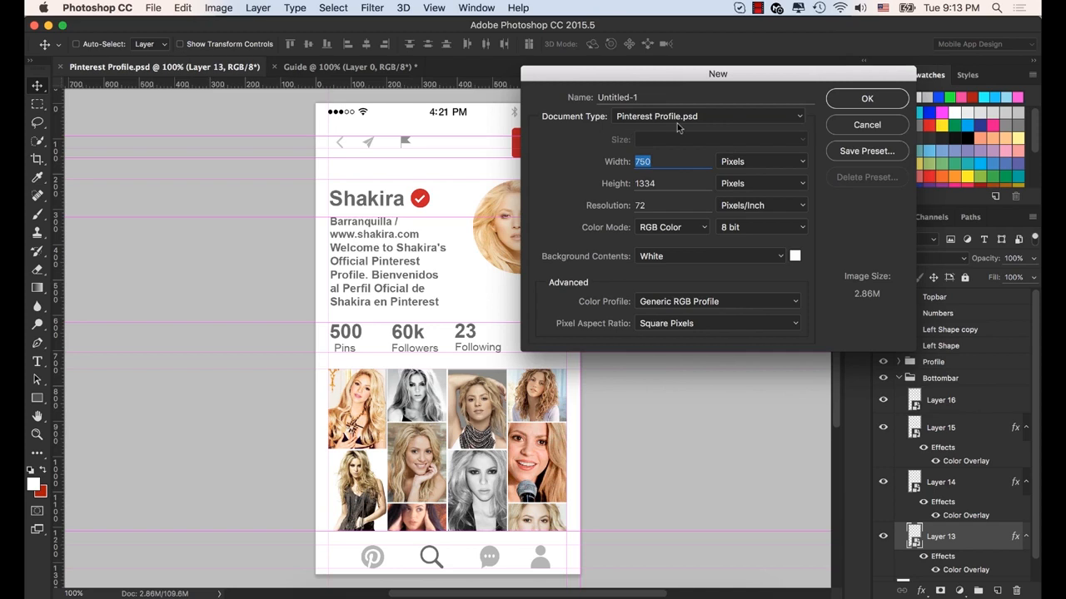
click(857, 102)
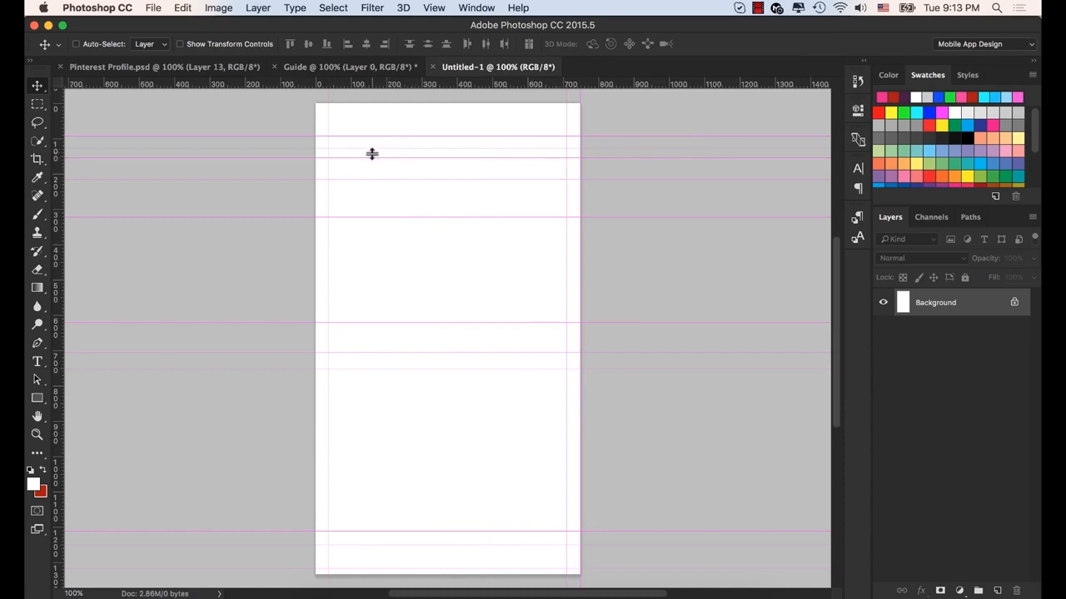
click(189, 67)
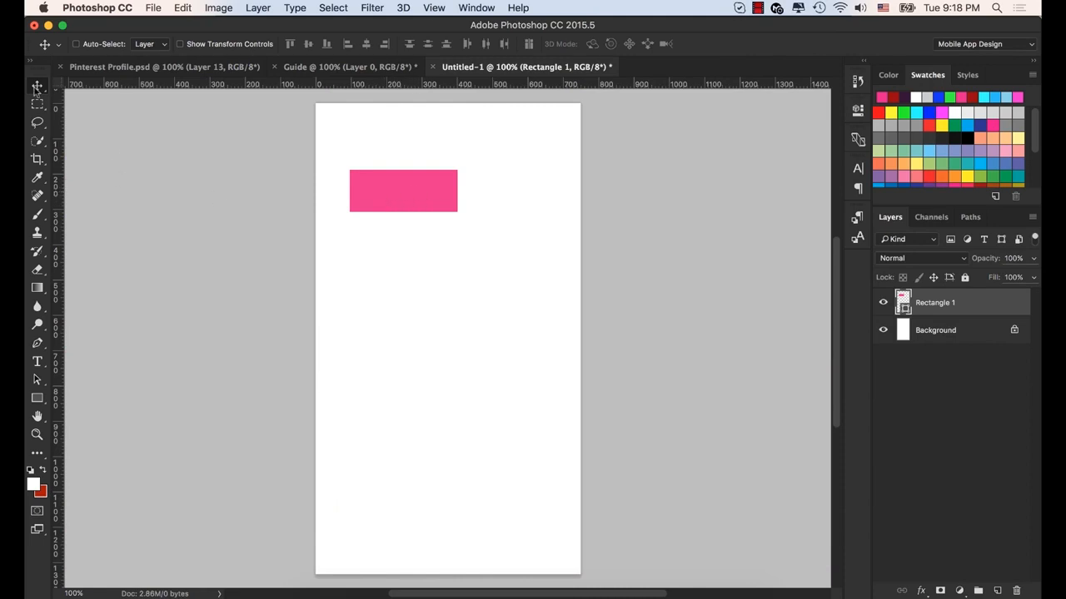
- Check in the view's display options whether Smart Guides are enabled
click(435, 8)
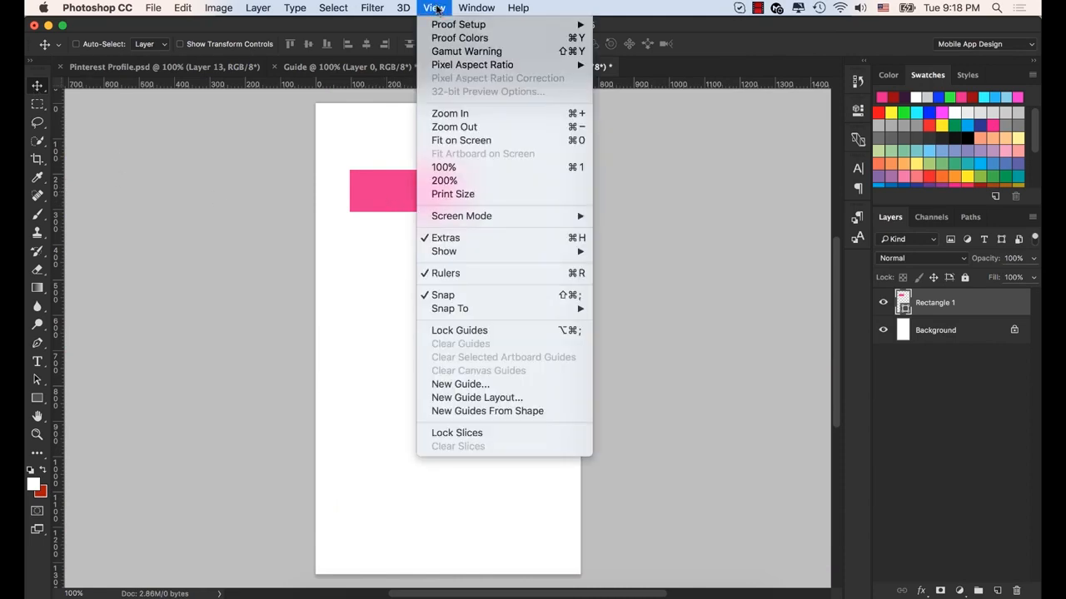
mouse_move(482, 252)
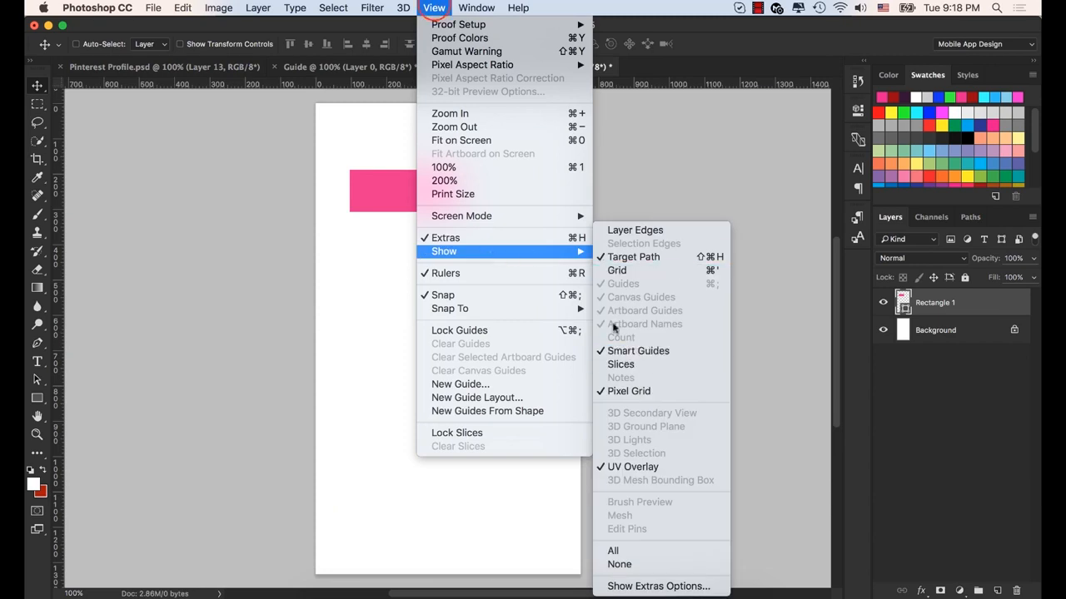
click(435, 9)
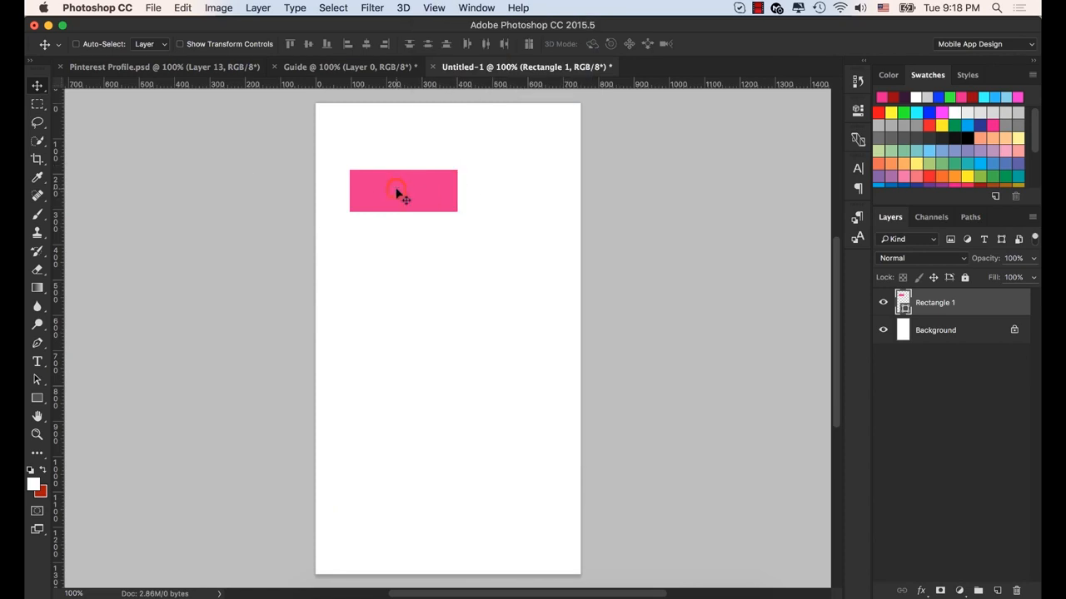
- Center the pink rectangle horizontally on the canvas and place two copies directly below it with equal gaps of about 83 px
drag(396, 193, 414, 314)
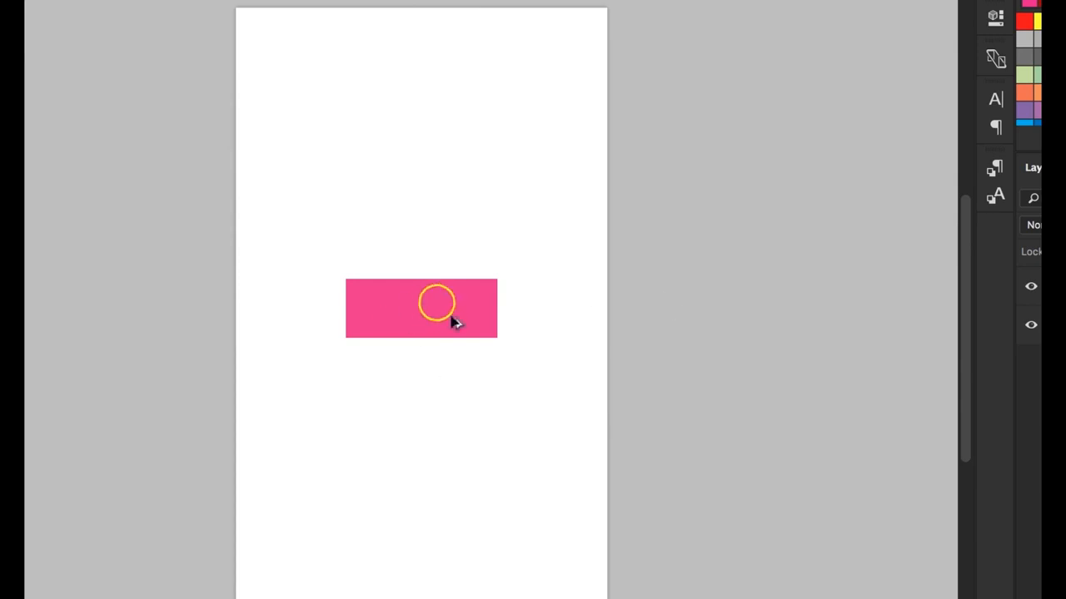
drag(436, 302, 438, 347)
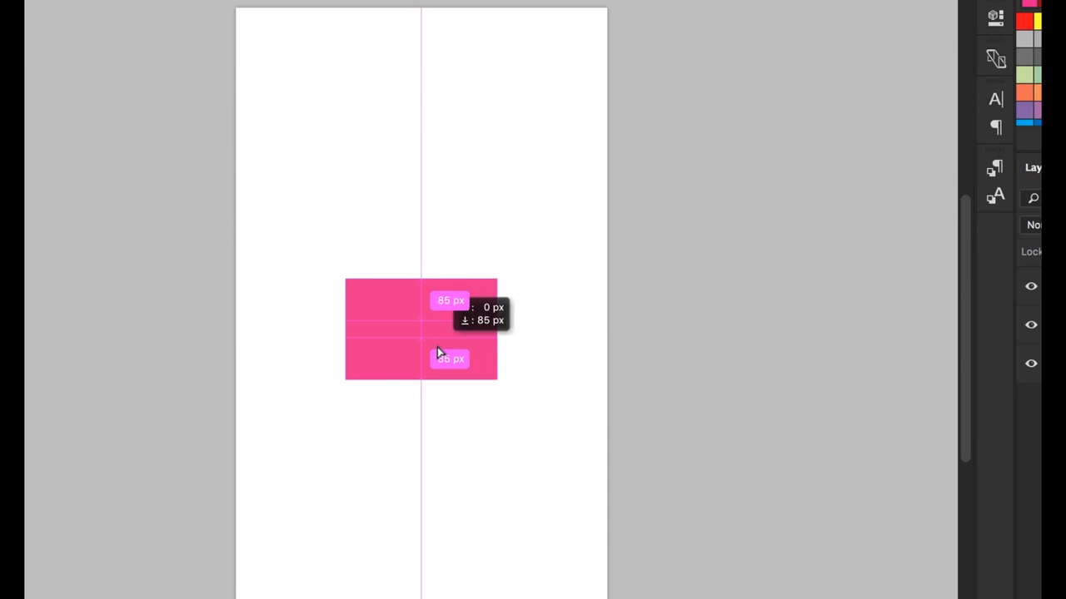
drag(438, 353, 437, 442)
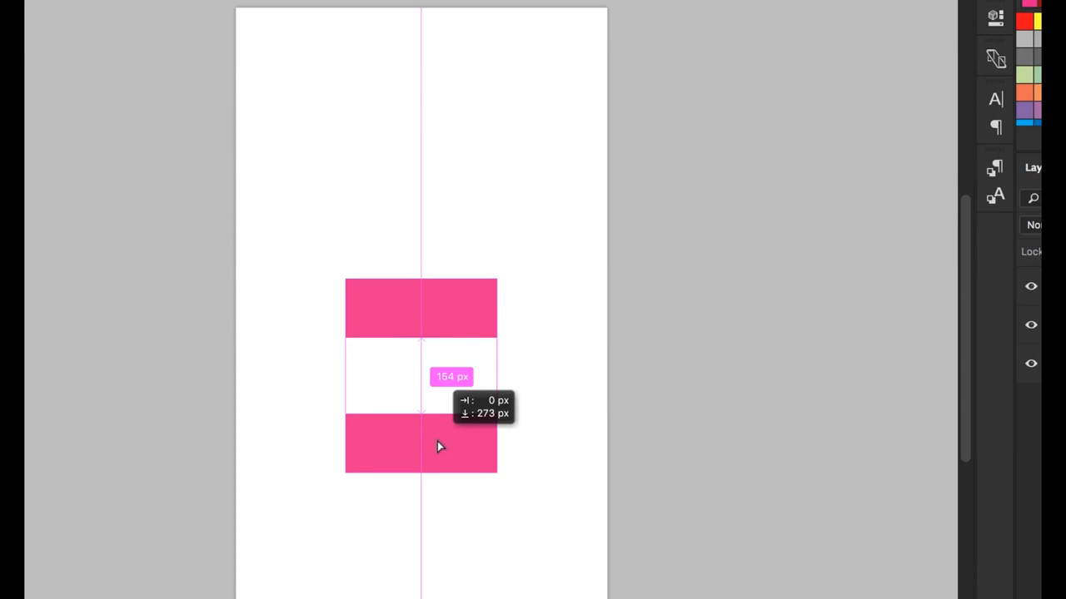
drag(437, 441, 461, 438)
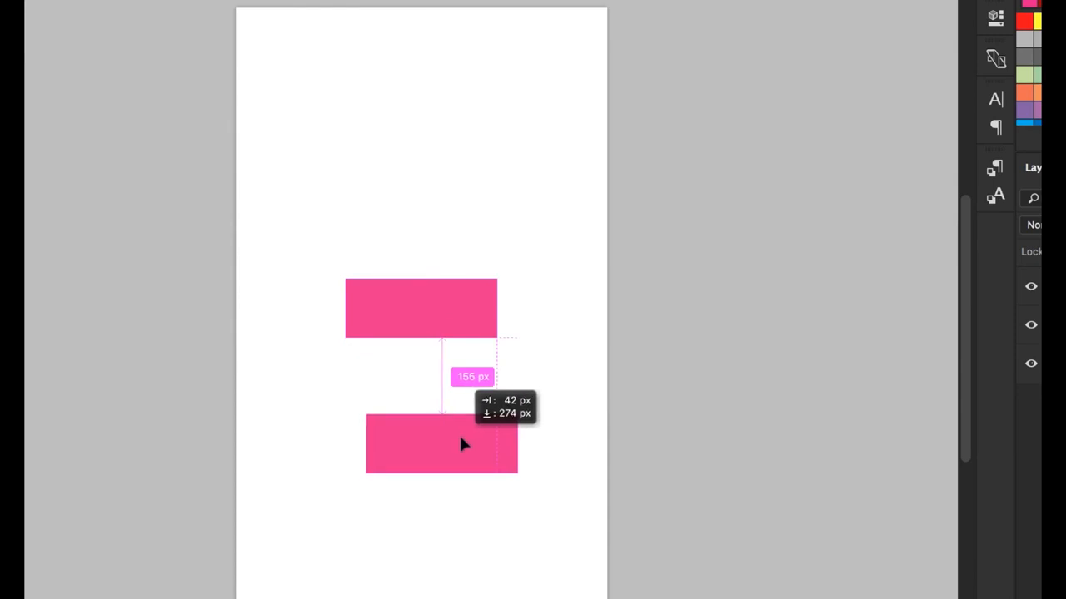
drag(462, 444, 358, 441)
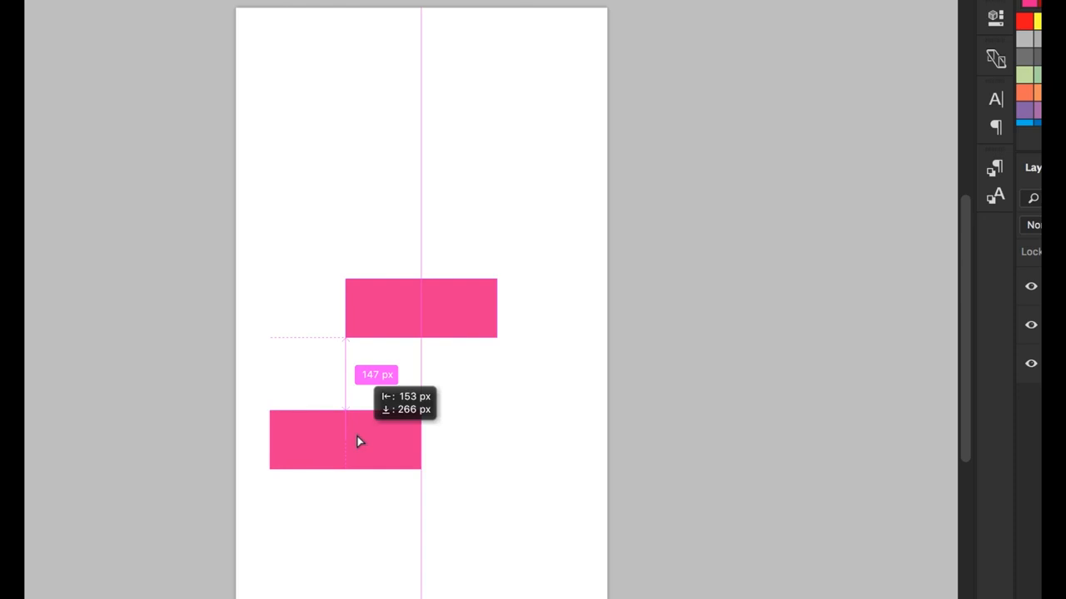
drag(359, 441, 445, 503)
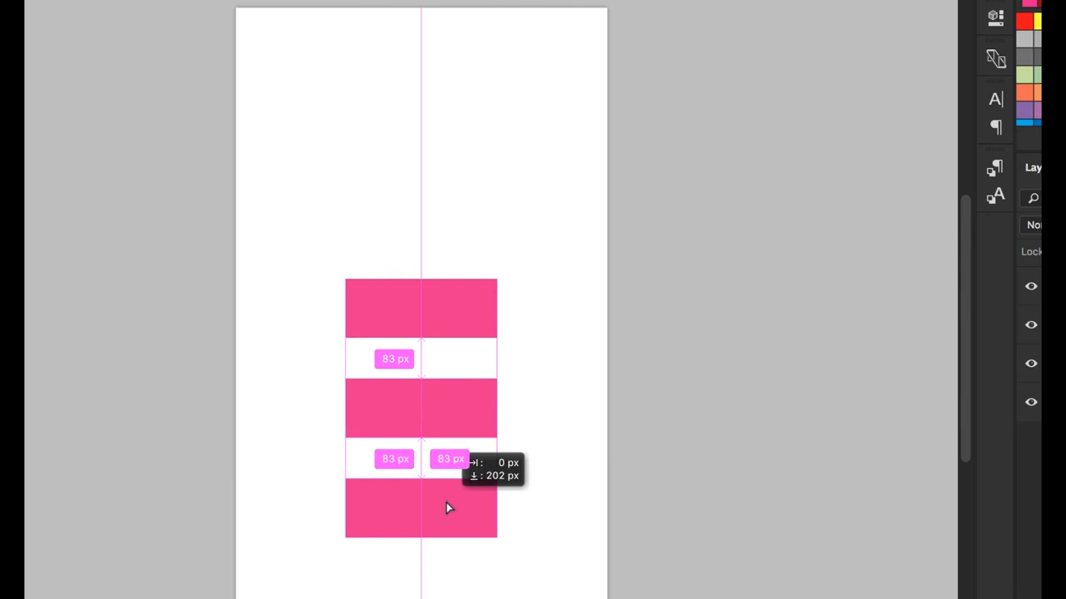
drag(446, 505, 446, 506)
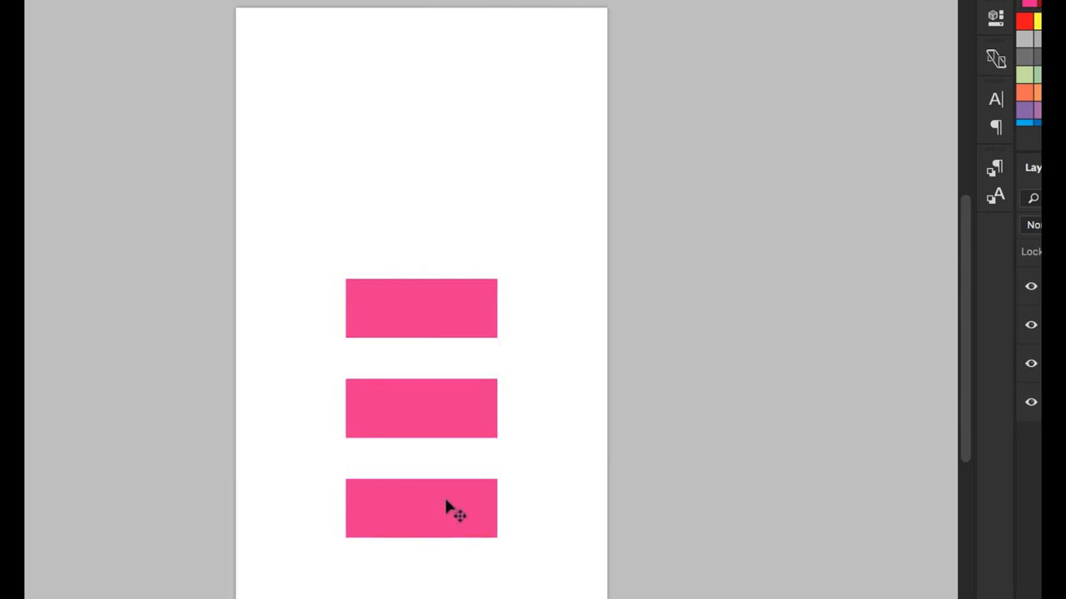